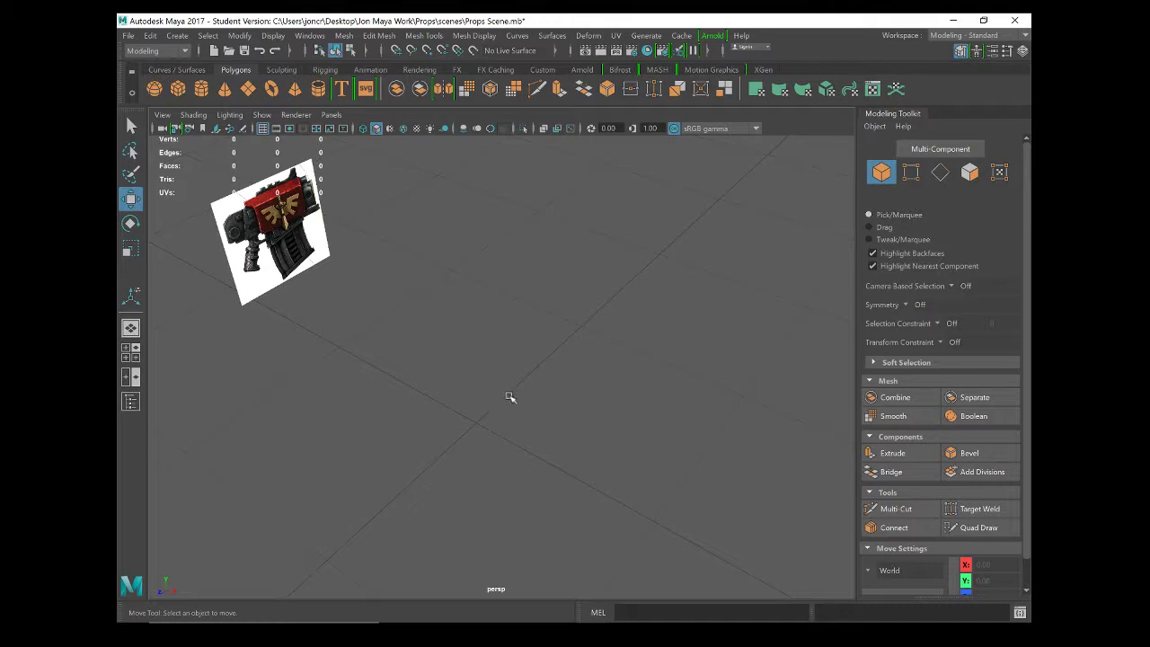
Examine the gun reference image in the side and perspective views.
key("space")
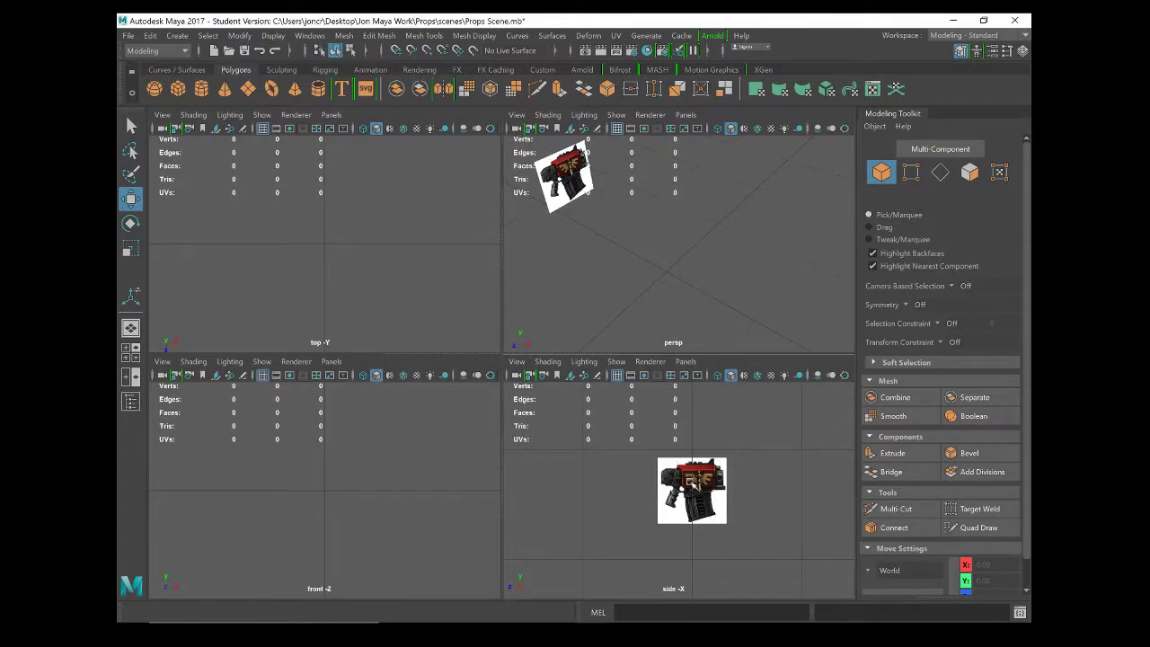
key("space")
scroll(583, 469, "up", 1)
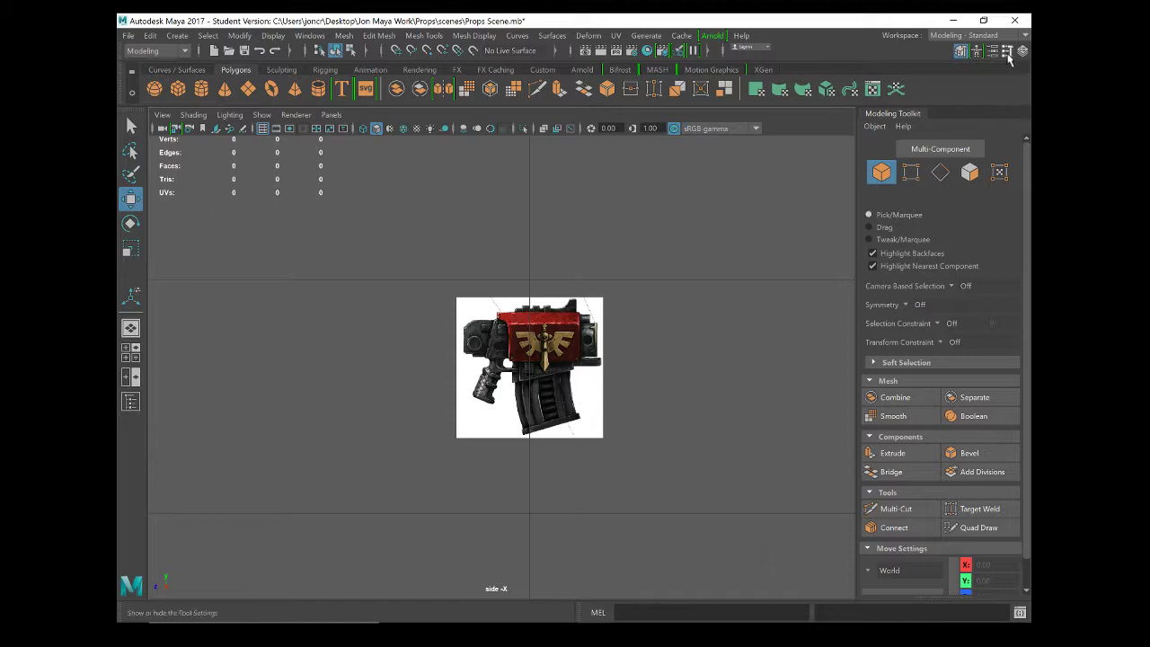
left_click(976, 52)
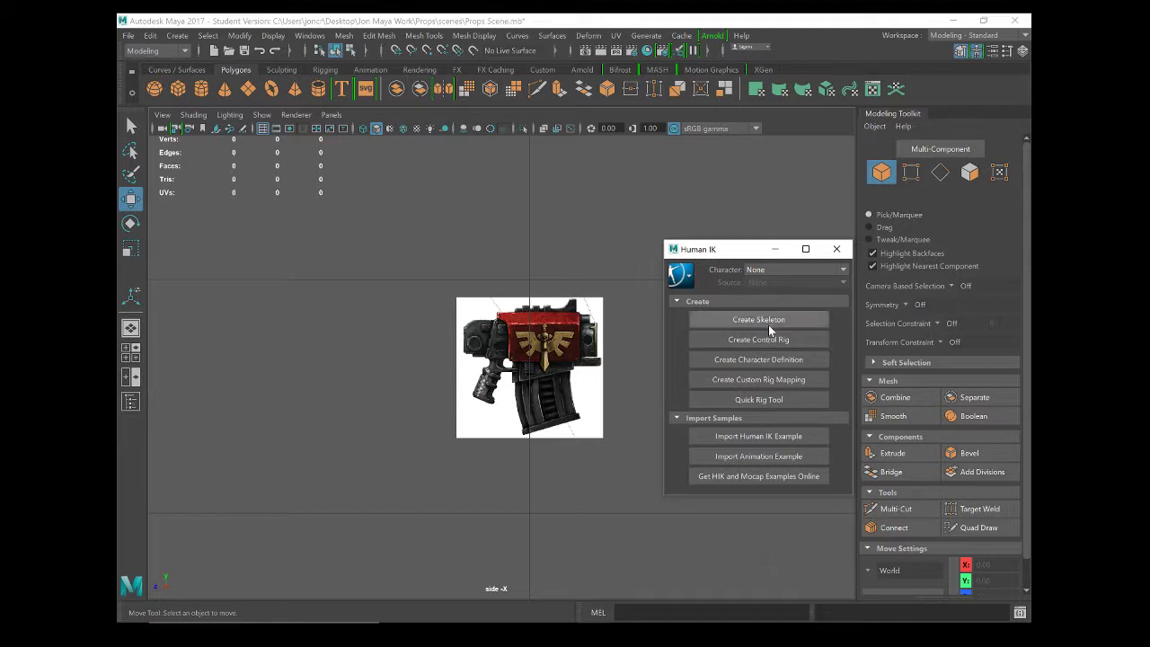
left_click(837, 248)
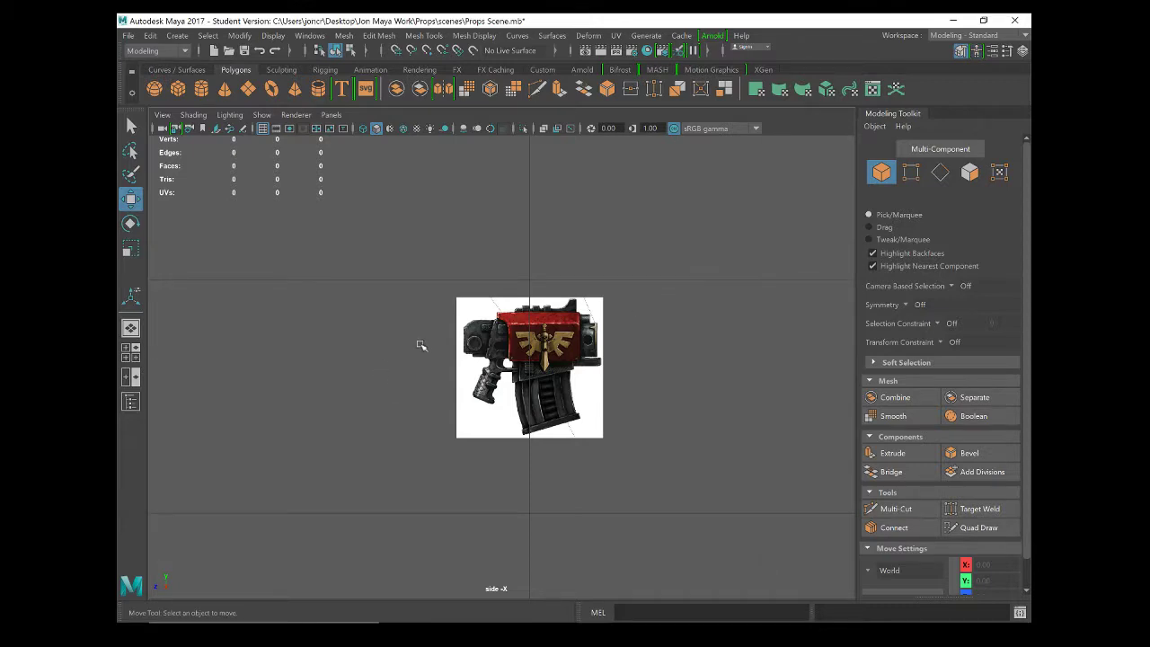
key("space")
key("space")
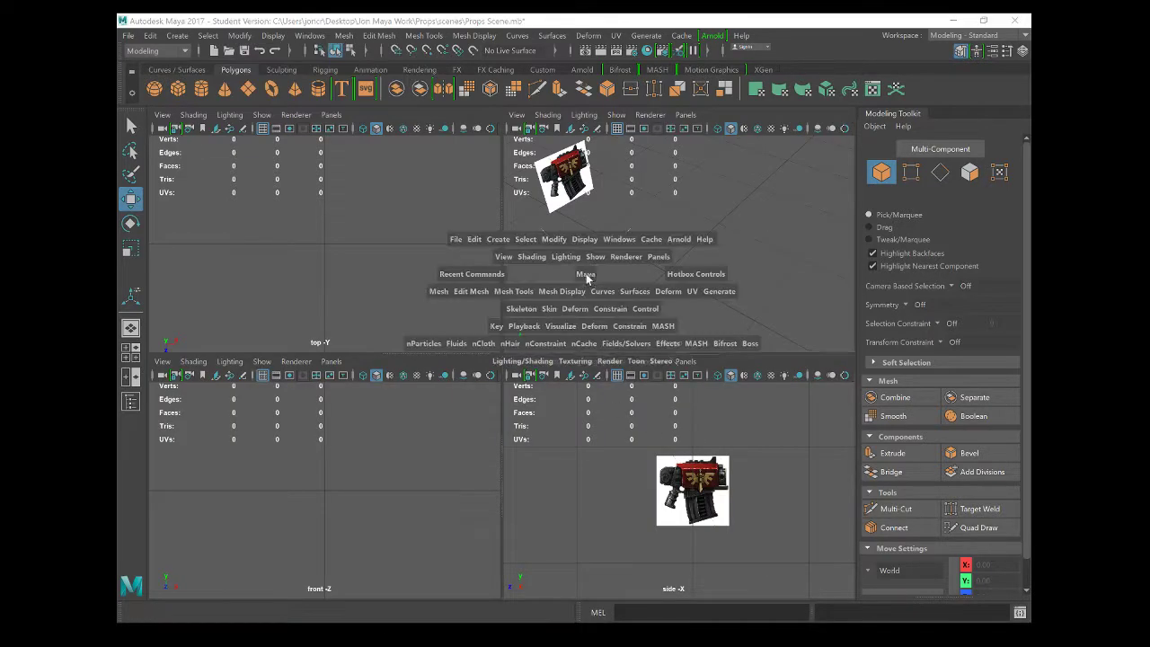
left_click_drag(671, 270, 444, 398, "alt")
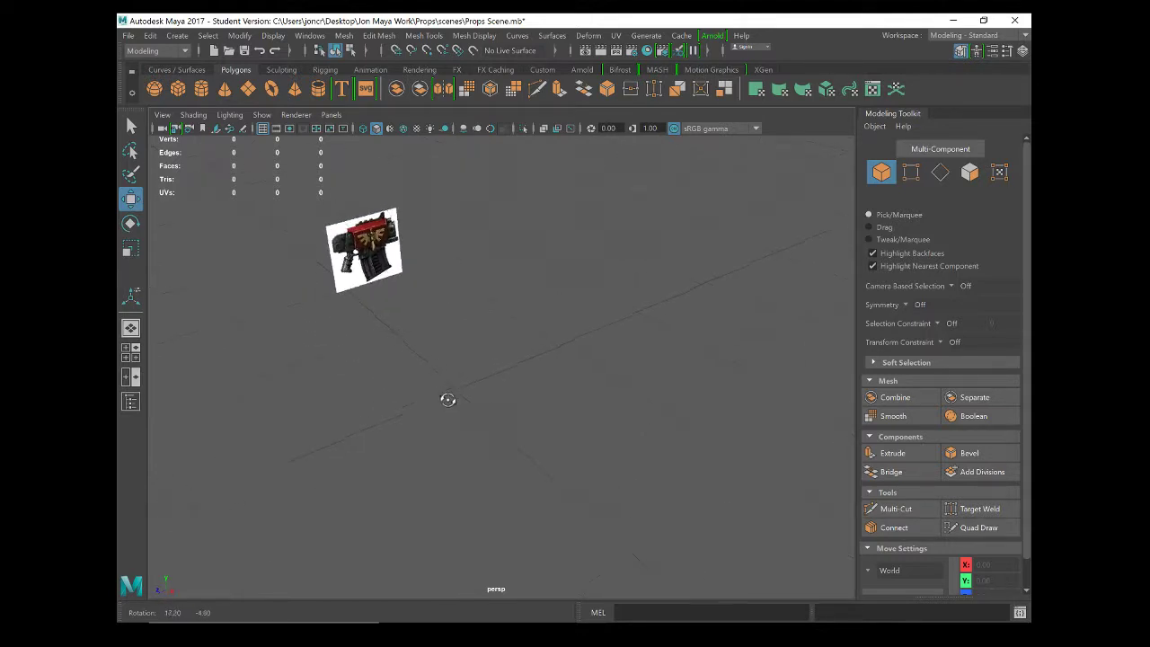
key("space")
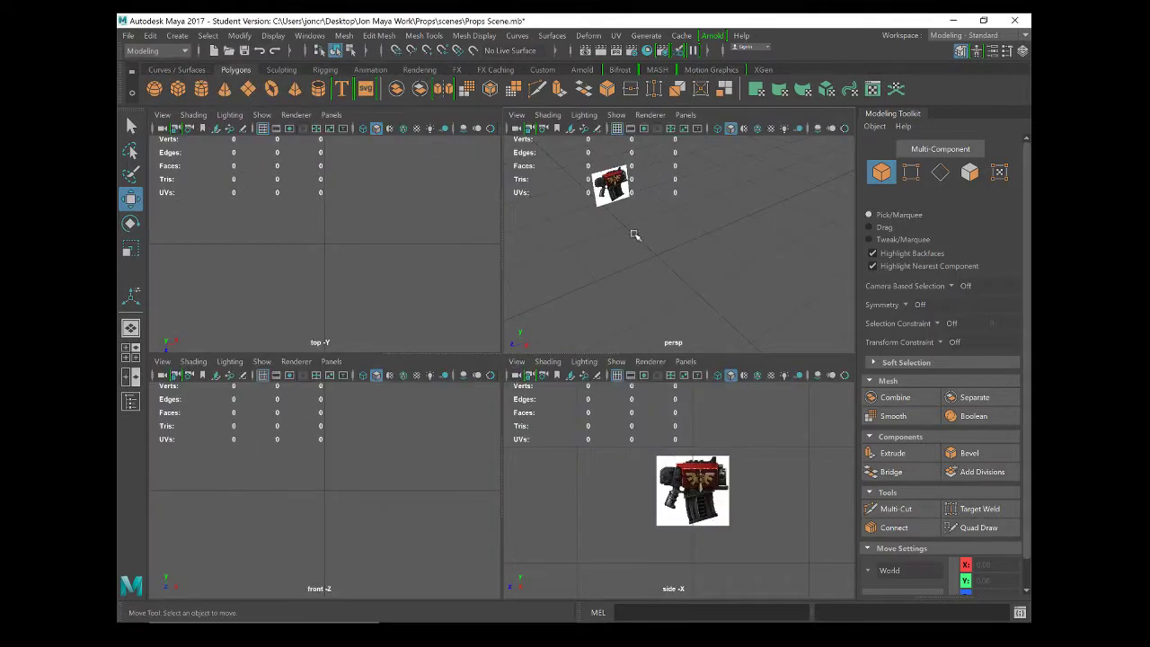
key("space")
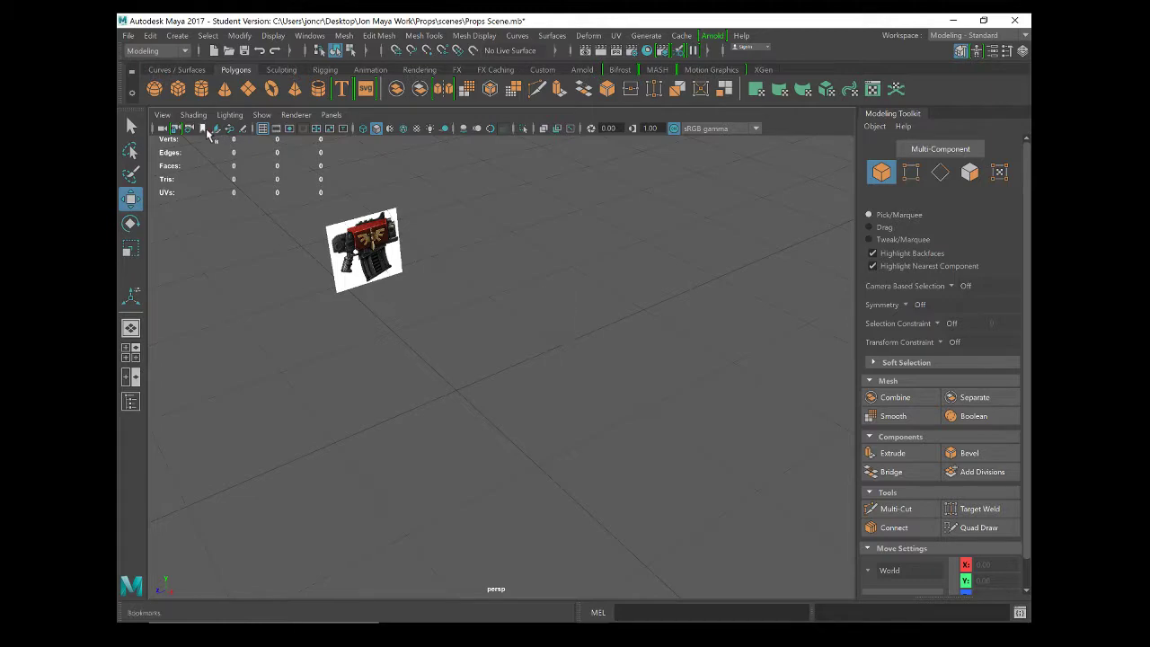
Create a polygon cube at the origin and show it against the gun reference in the side view.
left_click(190, 94)
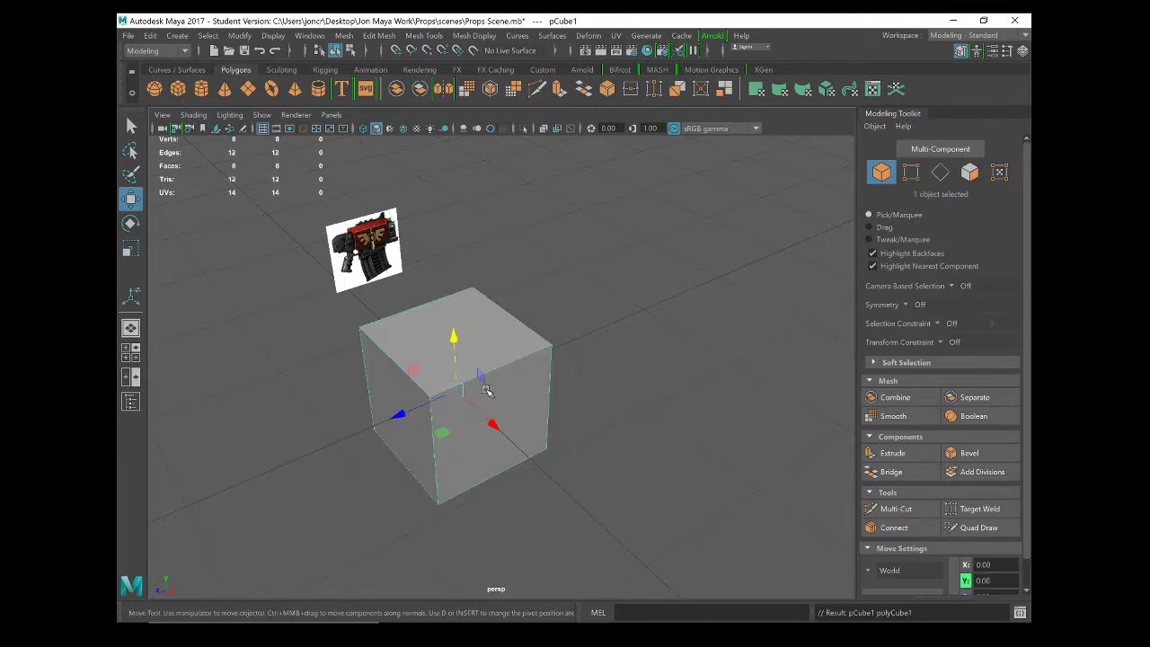
key("space")
key("space")
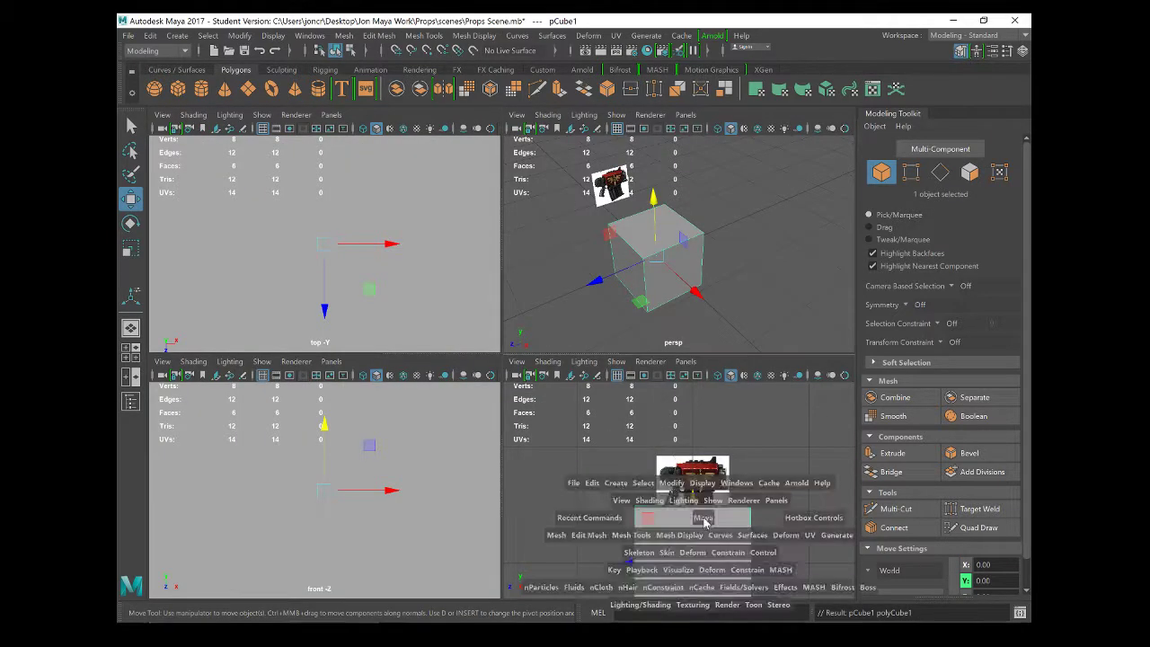
scroll(562, 424, "up", 1)
middle_click_drag(559, 421, 550, 329, "alt")
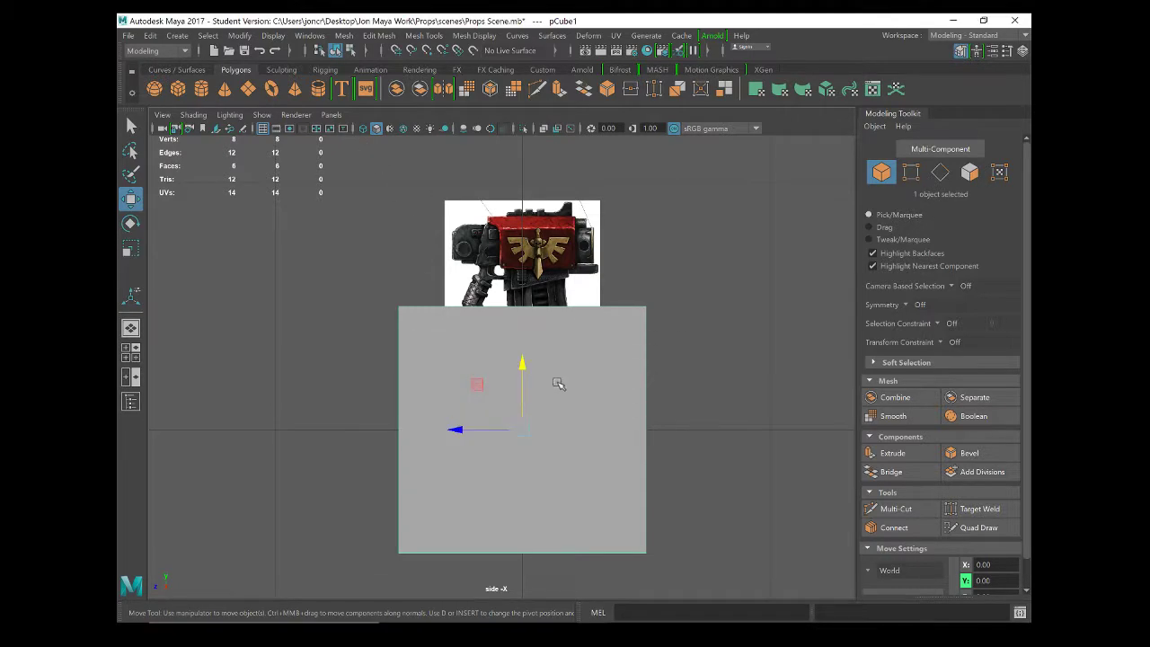
key("space")
key("space")
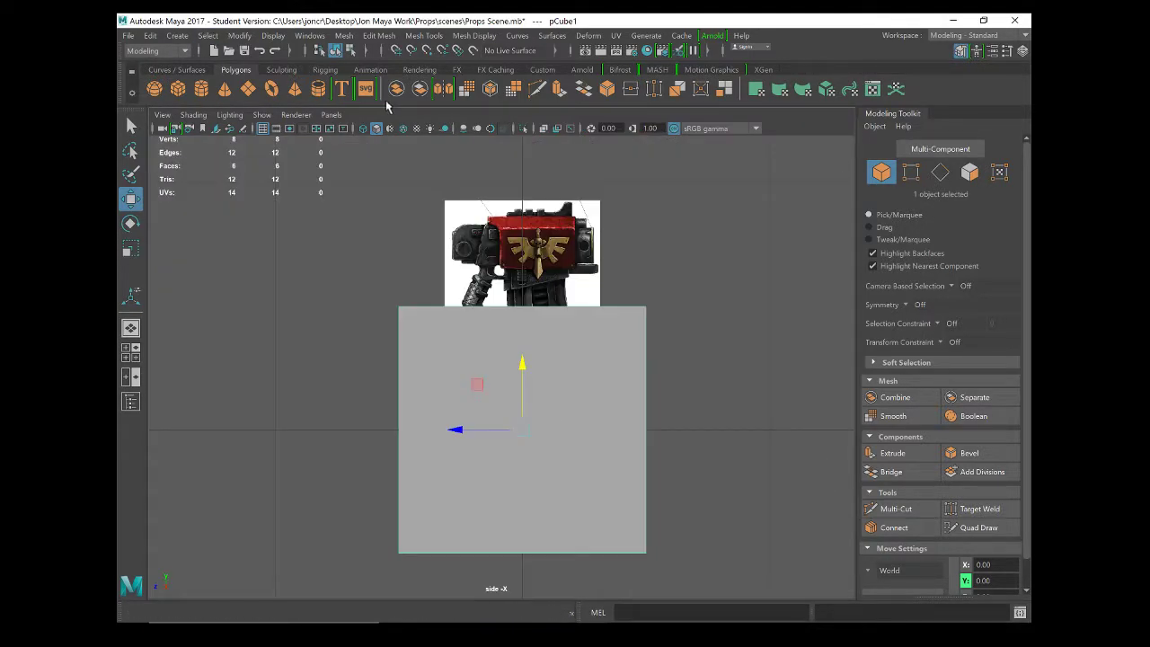
Turn on X-ray shading in the side view to see the gun reference through the cube.
left_click(543, 129)
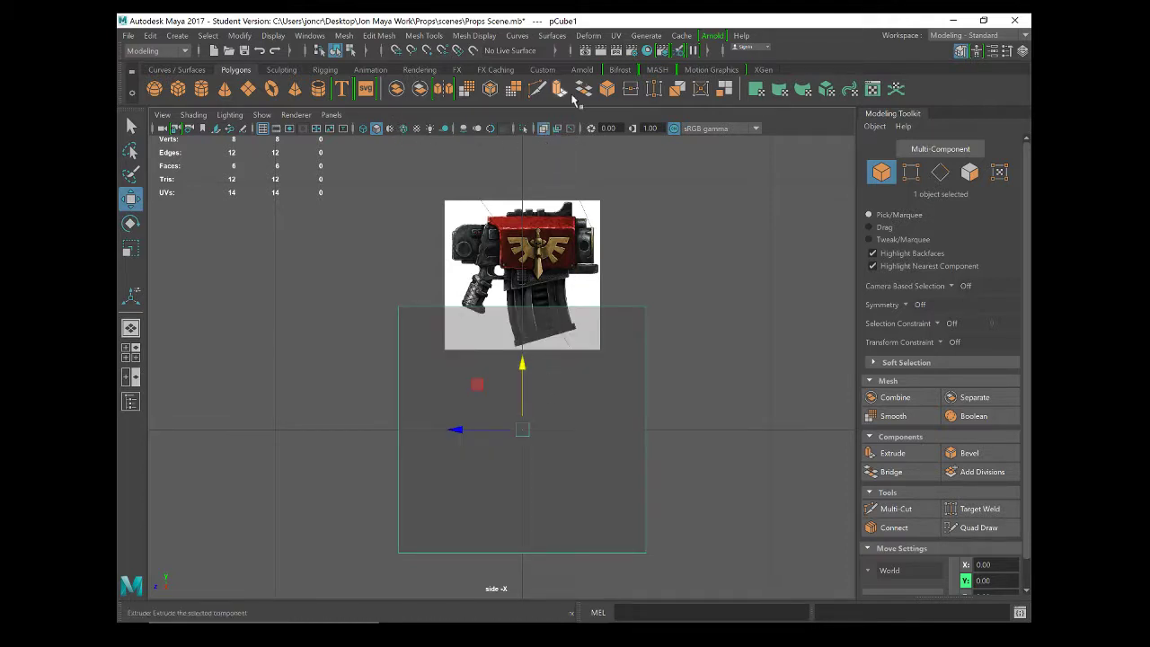
left_click(543, 128)
left_click(544, 129)
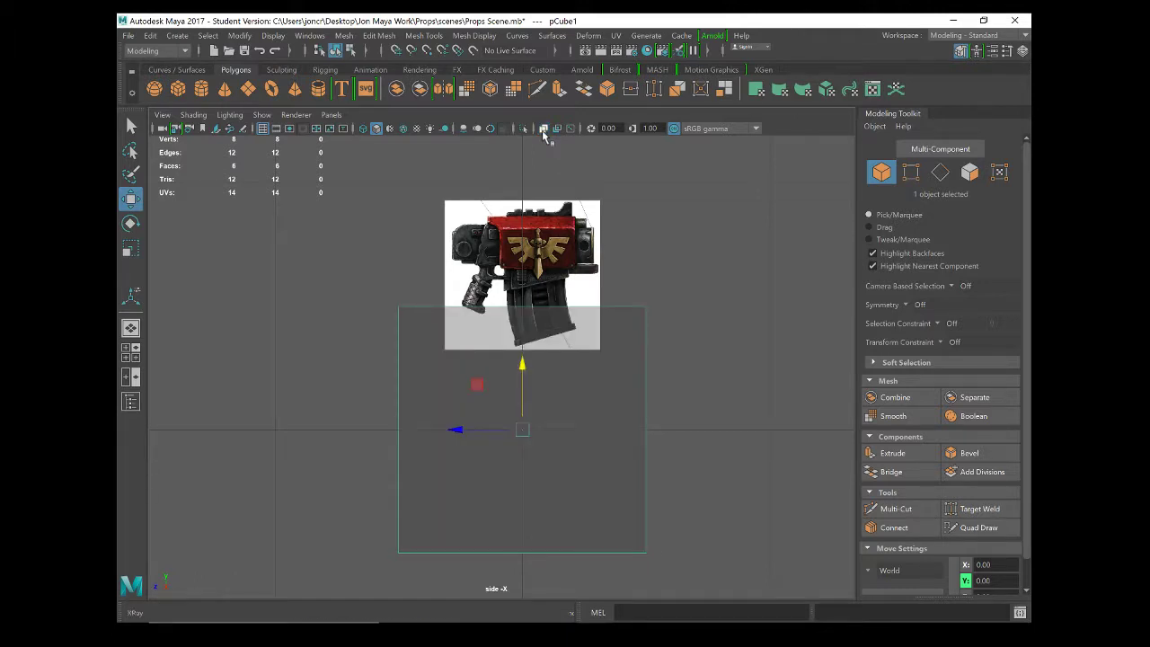
left_click(543, 128)
left_click(543, 128)
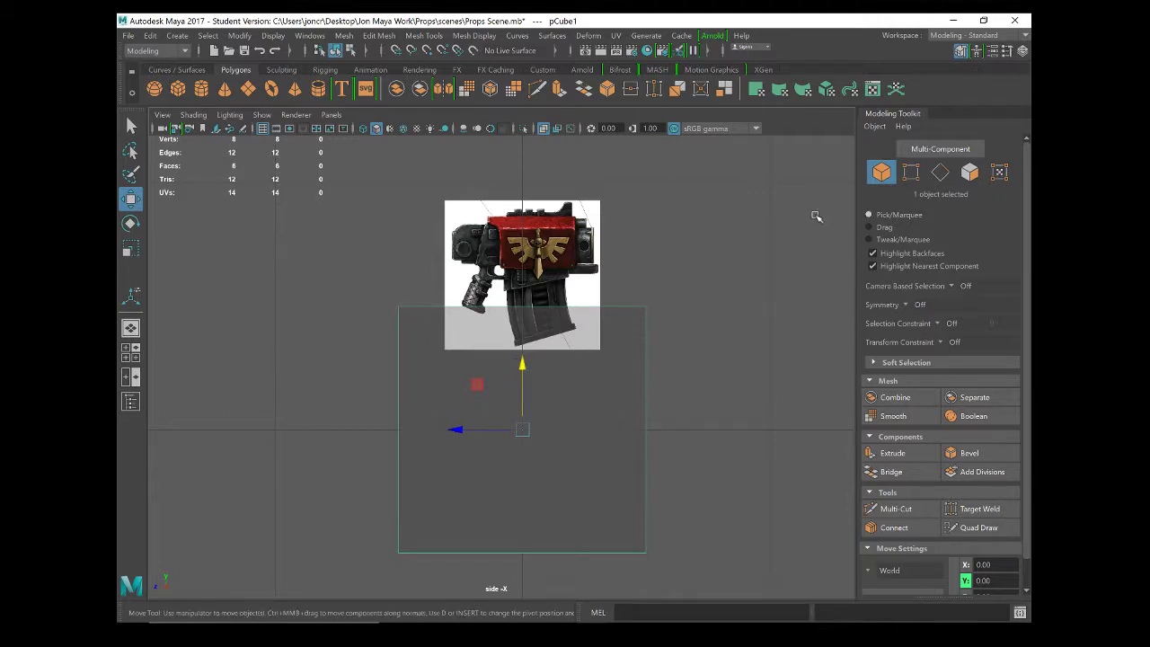
Set the cube's height subdivisions to 4 and depth subdivisions to 5, and move its settings overlay clear of the reference.
key("t")
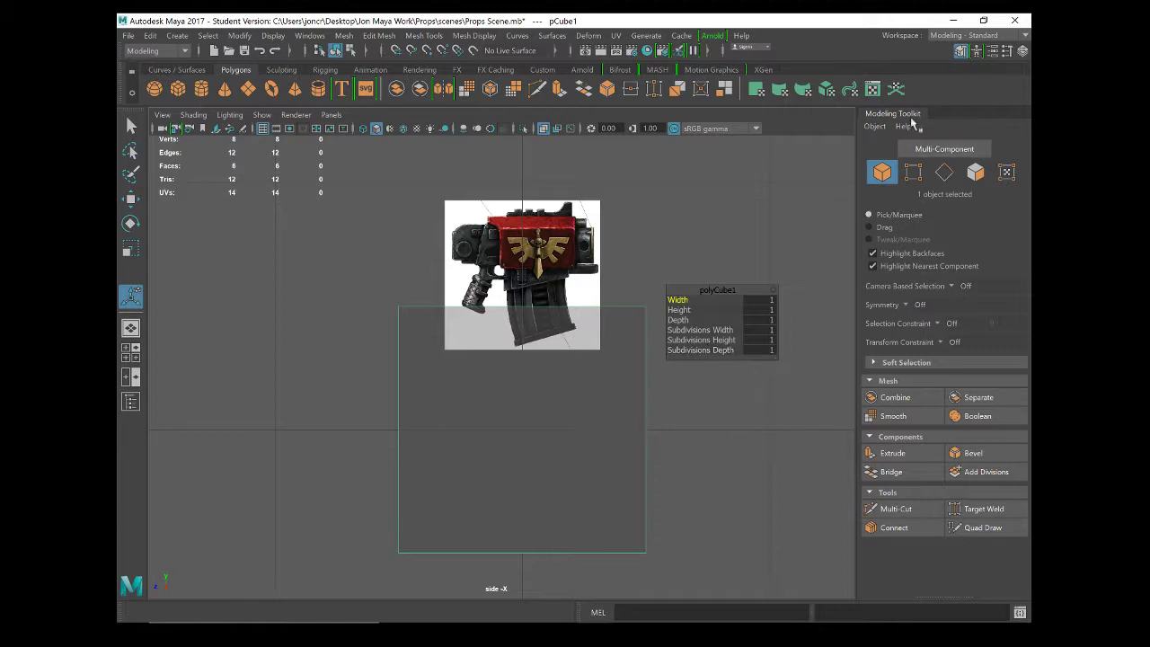
left_click(991, 50)
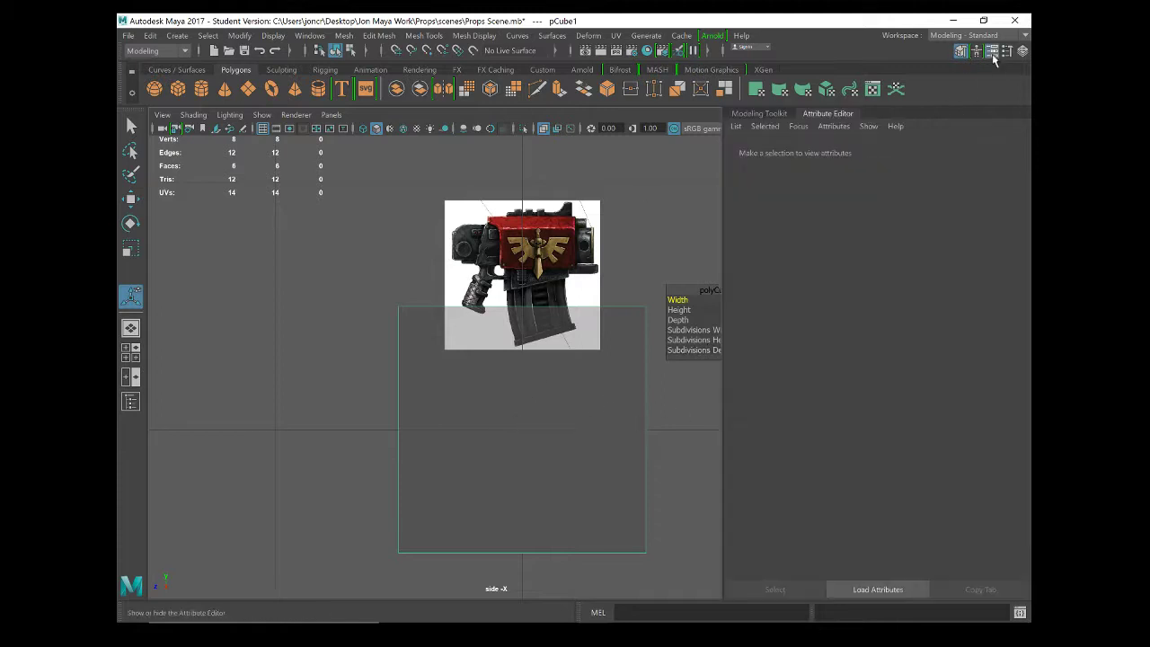
left_click(849, 149)
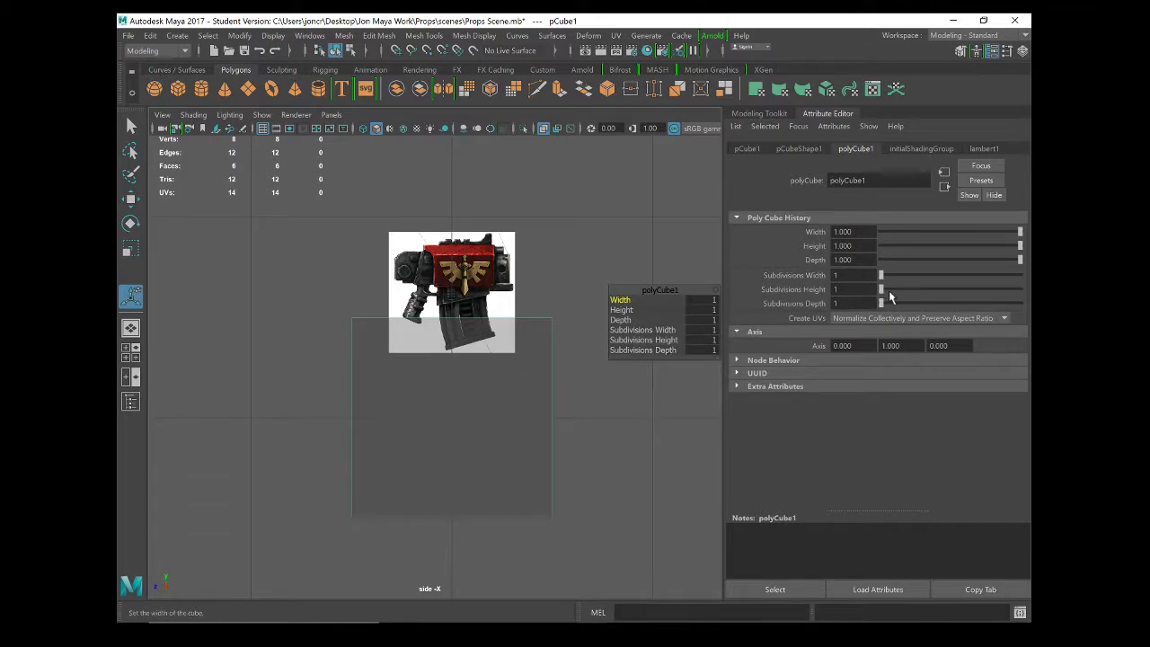
left_click_drag(881, 292, 889, 294)
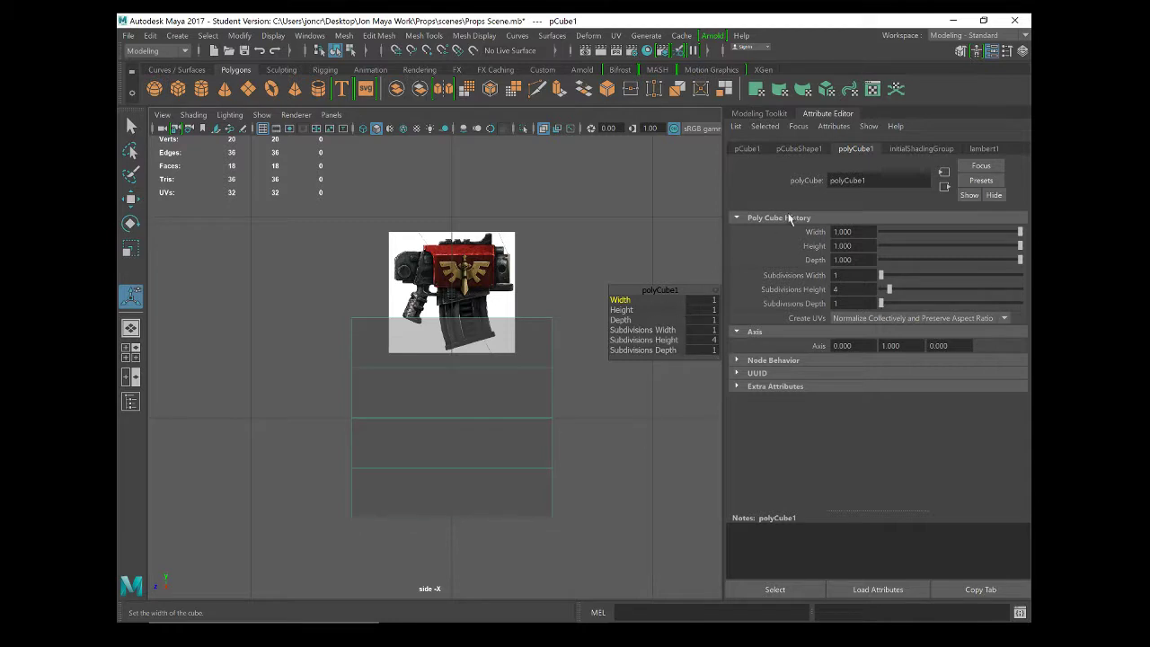
left_click_drag(883, 309, 891, 307)
scroll(517, 364, "up", 3)
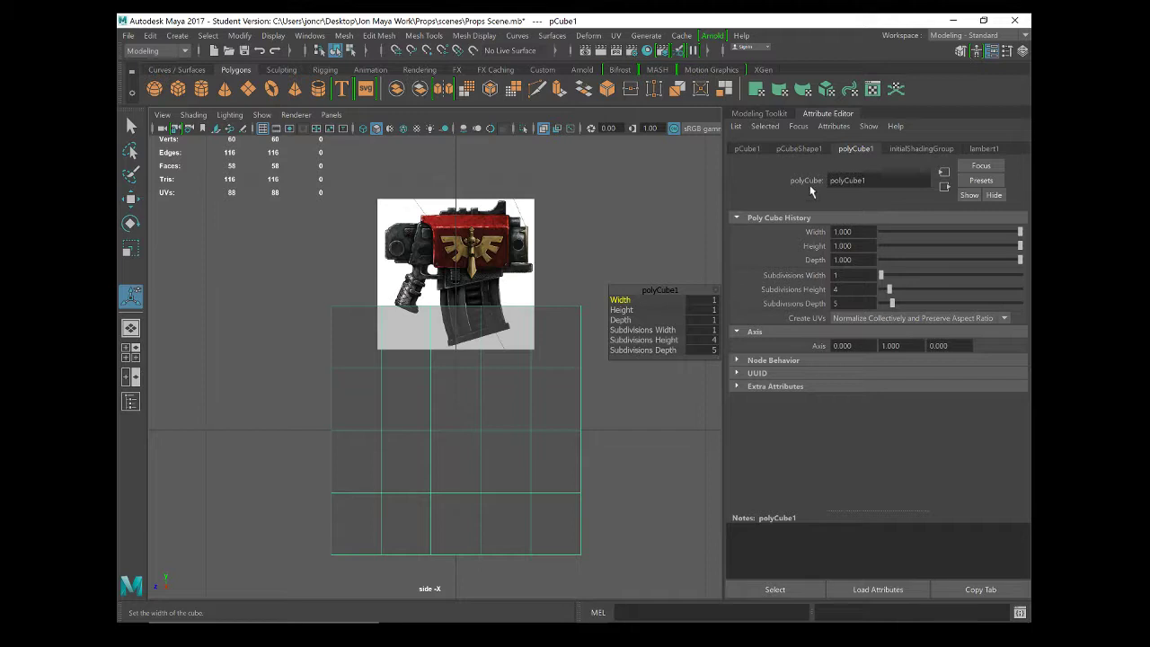
left_click(992, 51)
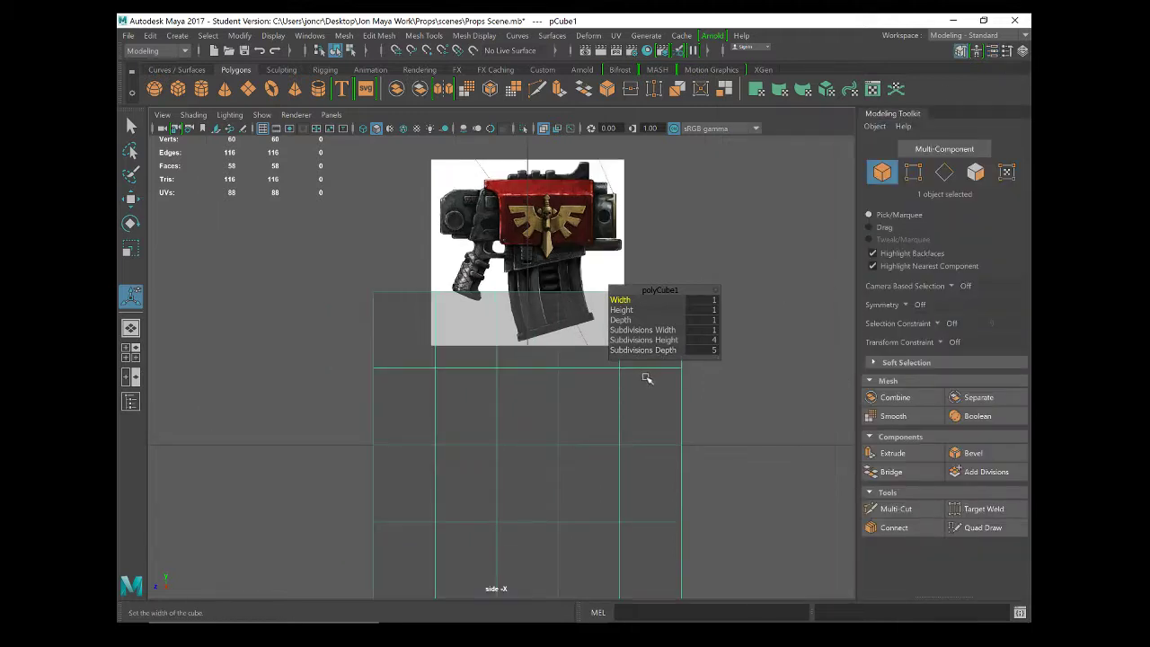
left_click_drag(675, 289, 804, 142)
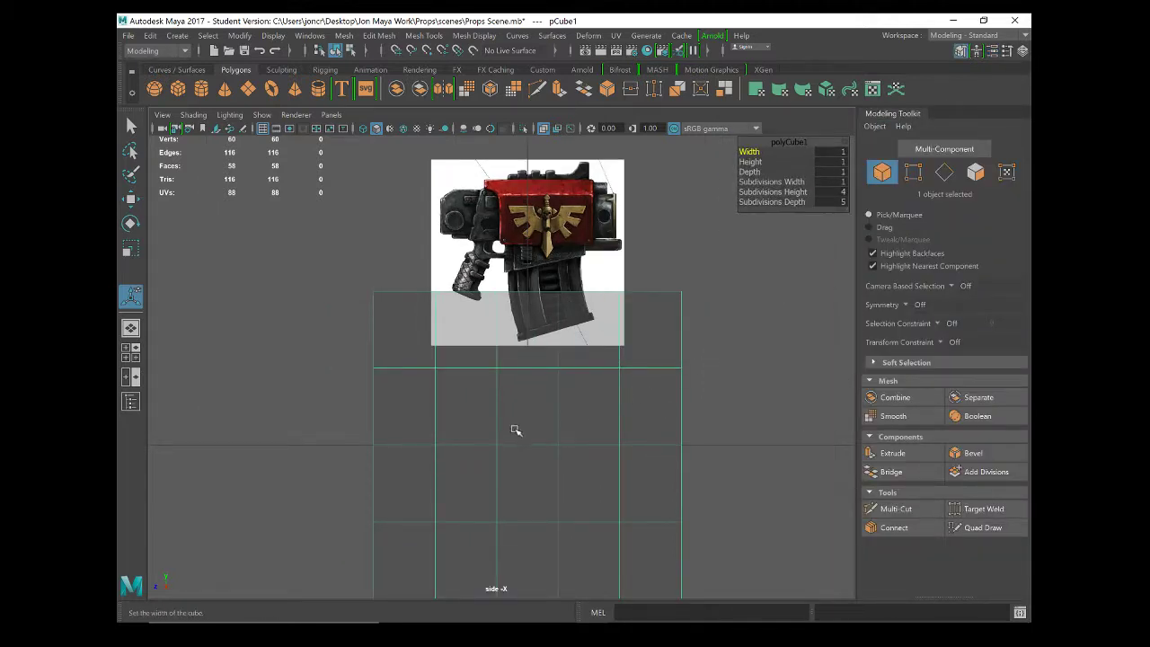
Move the cube up over the gun reference and centre it on the gold winged emblem.
key("w")
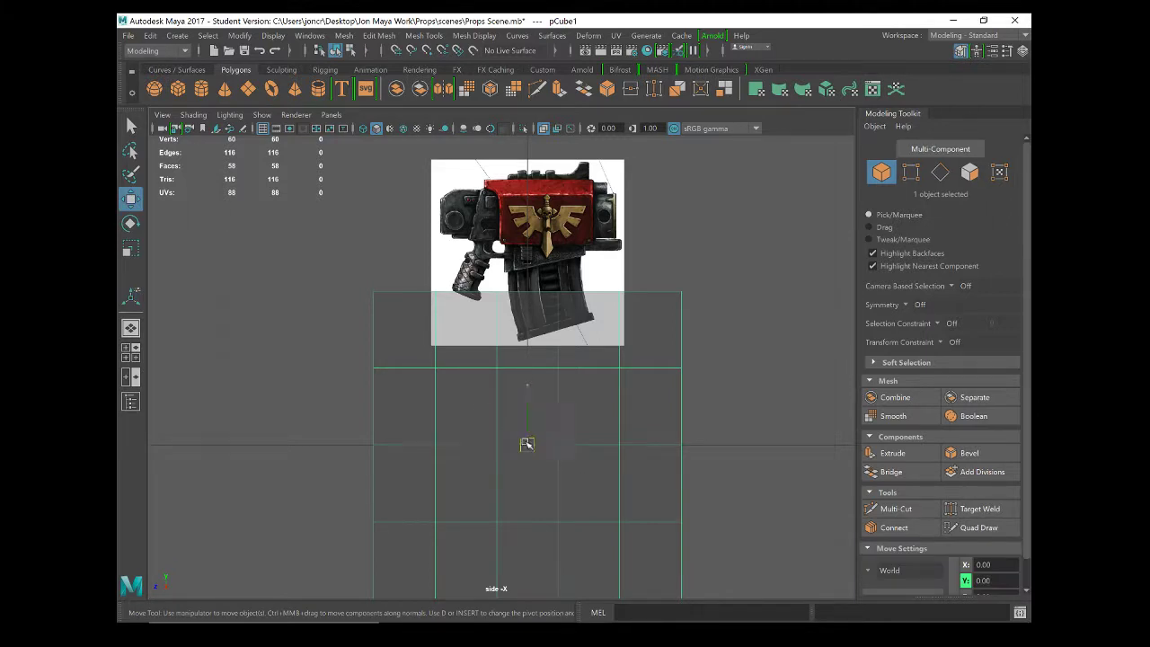
left_click_drag(525, 442, 553, 248)
scroll(551, 254, "up", 2)
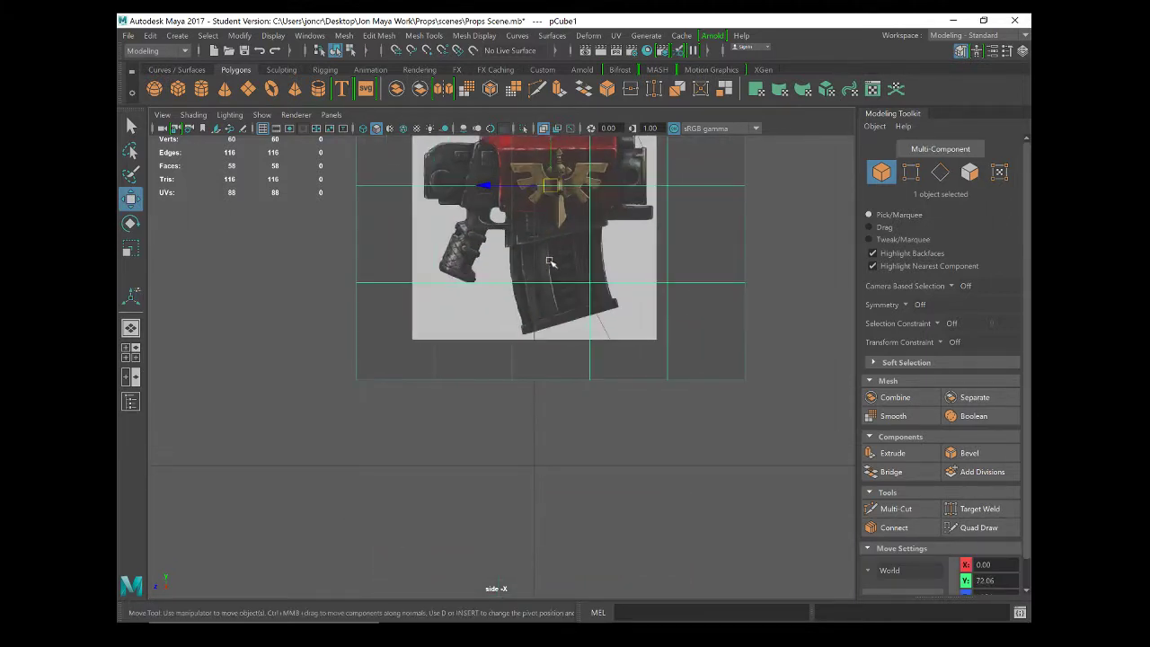
middle_click_drag(573, 245, 530, 463, "alt")
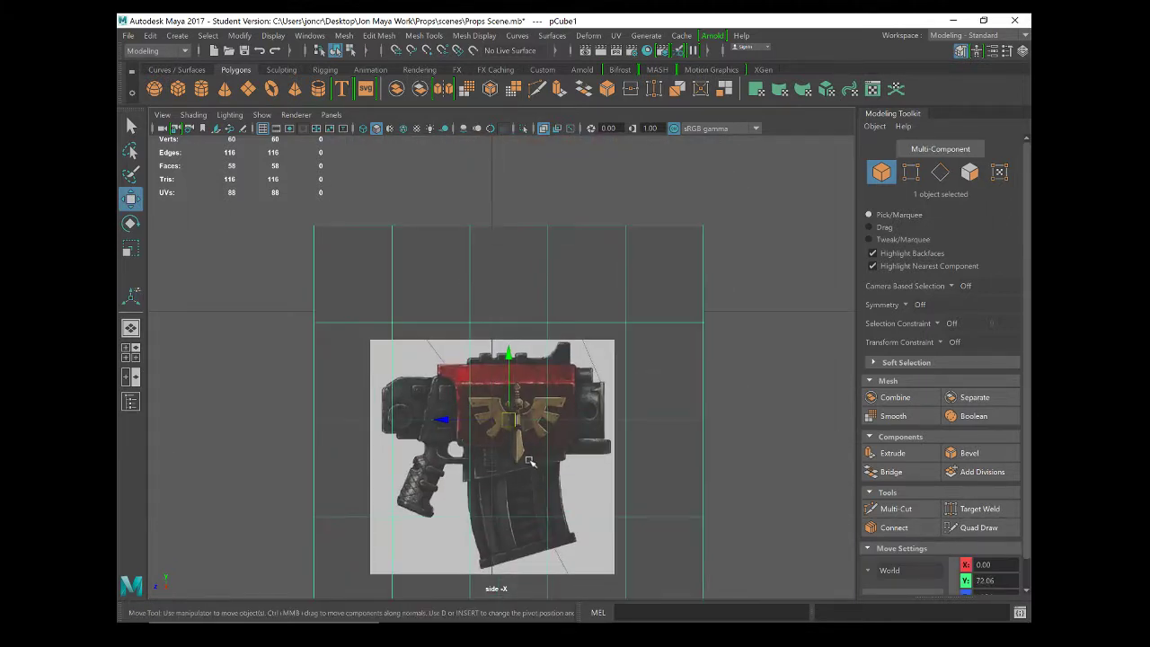
mouse_move(510, 420)
left_mouse_down()
mouse_move(513, 388)
mouse_move(455, 403)
mouse_move(441, 376)
mouse_move(569, 376)
mouse_move(494, 444)
mouse_move(469, 422)
mouse_move(482, 387)
mouse_move(521, 406)
mouse_move(522, 371)
mouse_move(518, 404)
left_mouse_up()
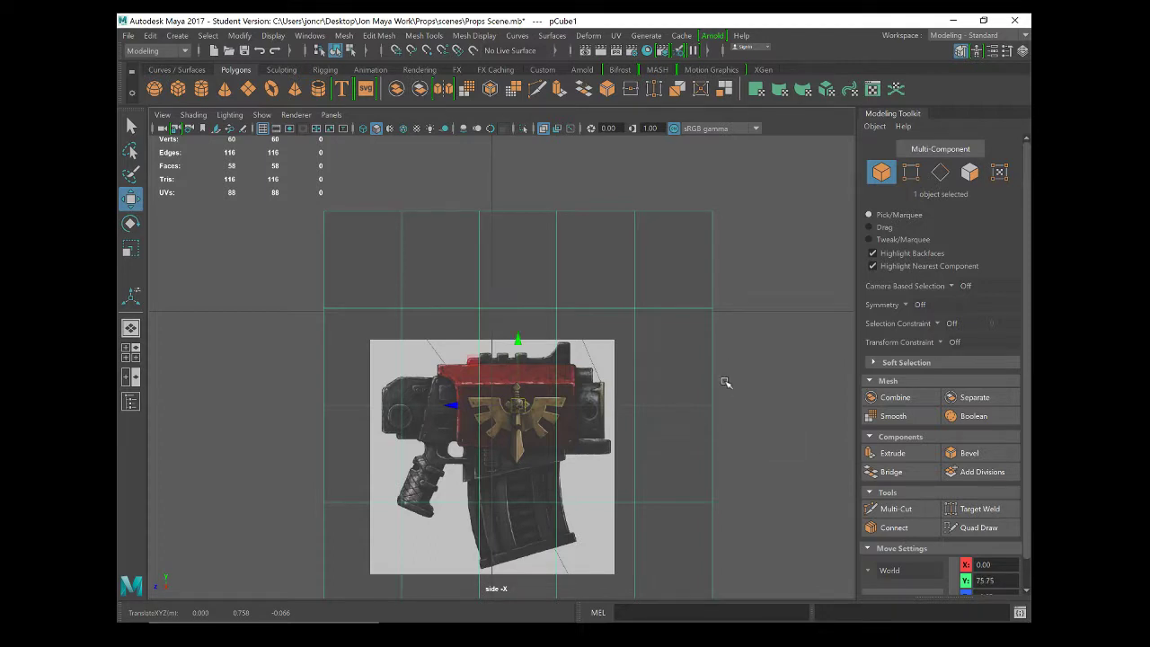
Scale the cube to about 0.22 in Y and narrow it in Z to roughly match the gun's red casing.
key("r")
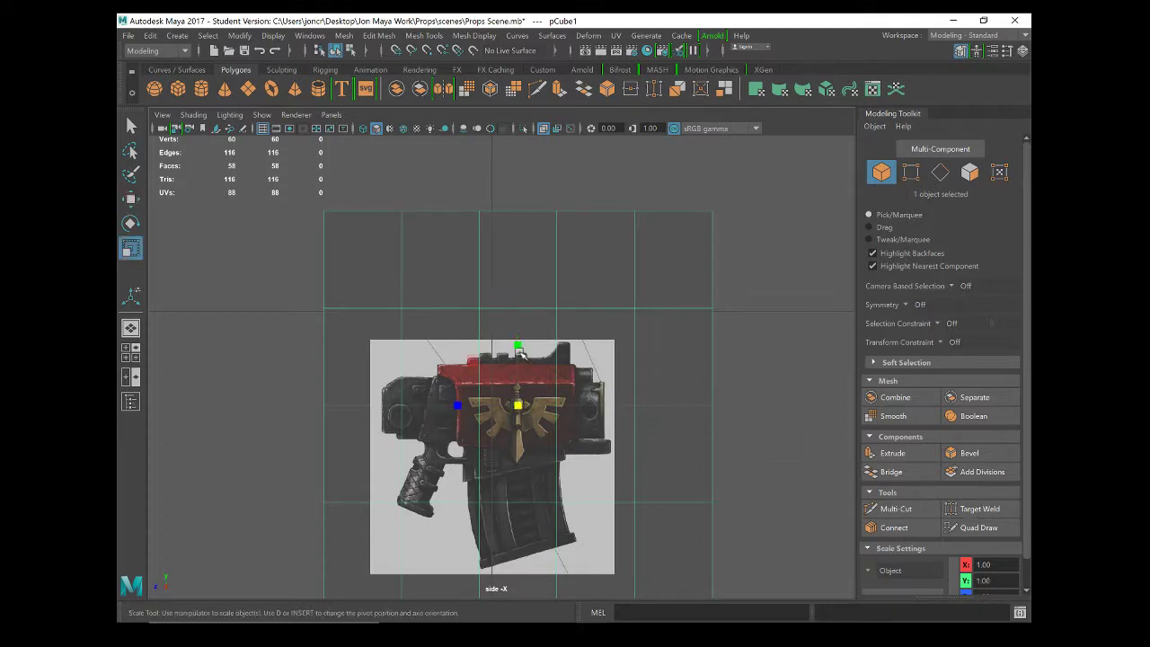
left_click_drag(518, 349, 526, 397)
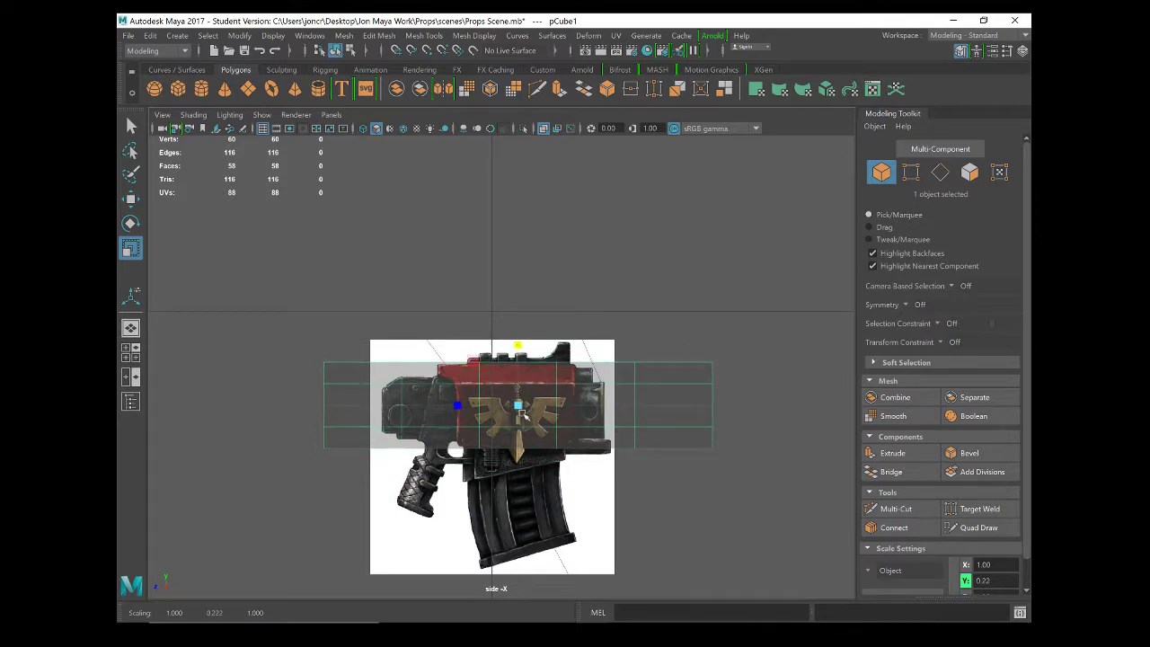
left_click_drag(458, 406, 500, 409)
Select the cube's whole end column of vertices on the muzzle side and check in the perspective view that both sides are included.
scroll(502, 407, "up", 3)
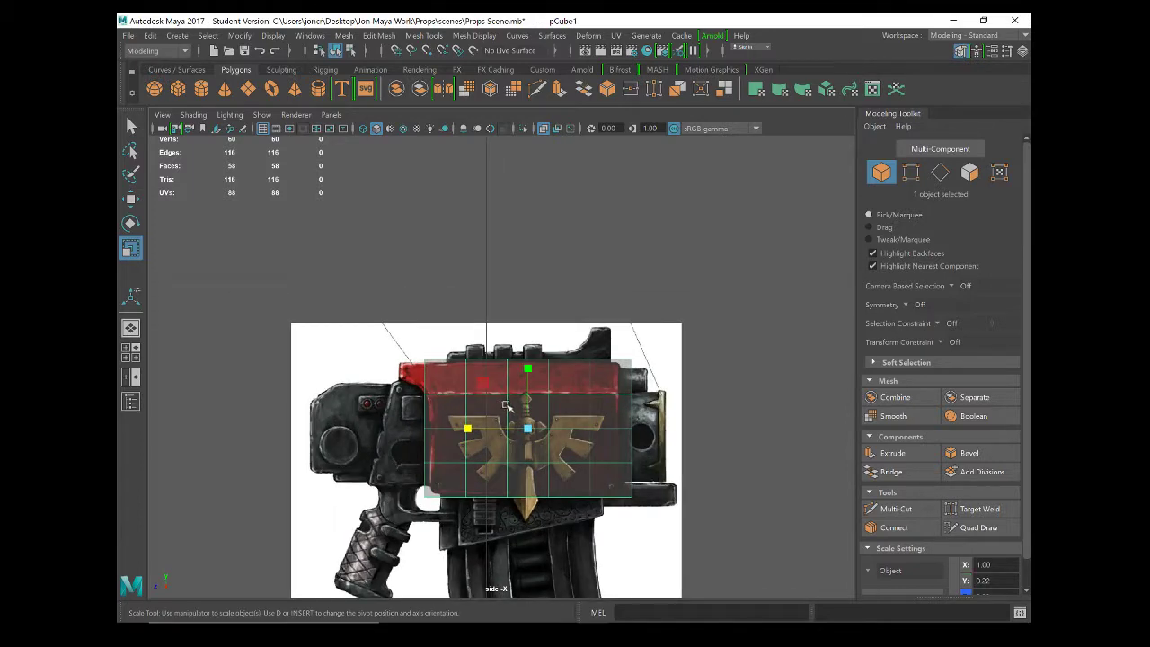
scroll(507, 399, "up", 4)
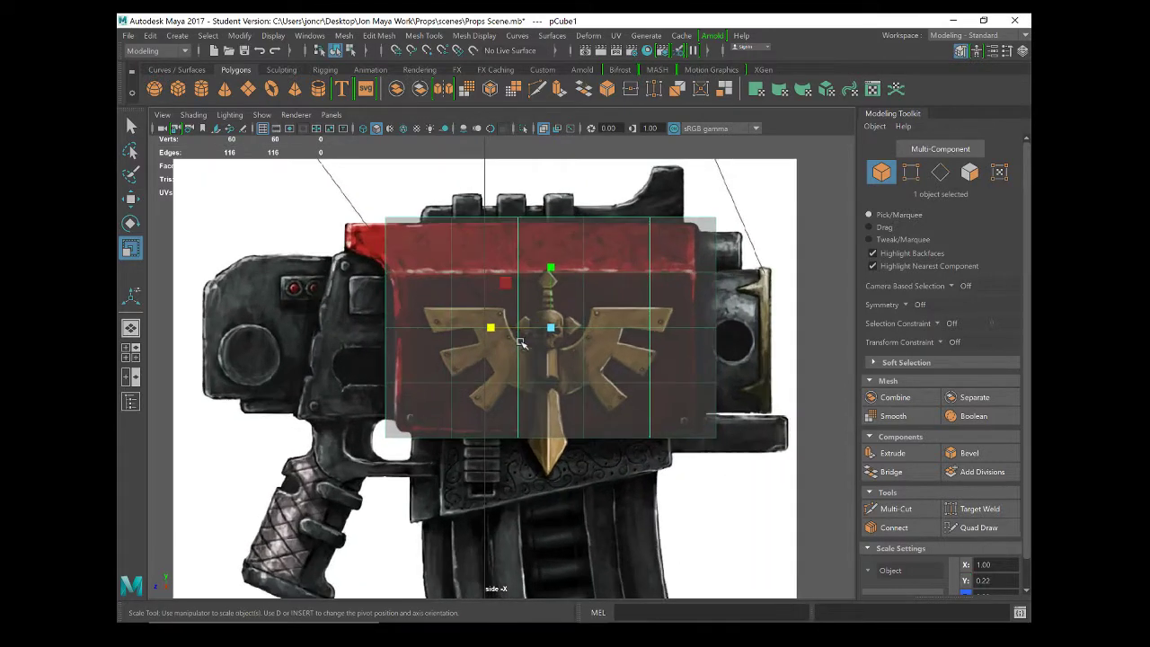
middle_click_drag(482, 353, 441, 394, "alt")
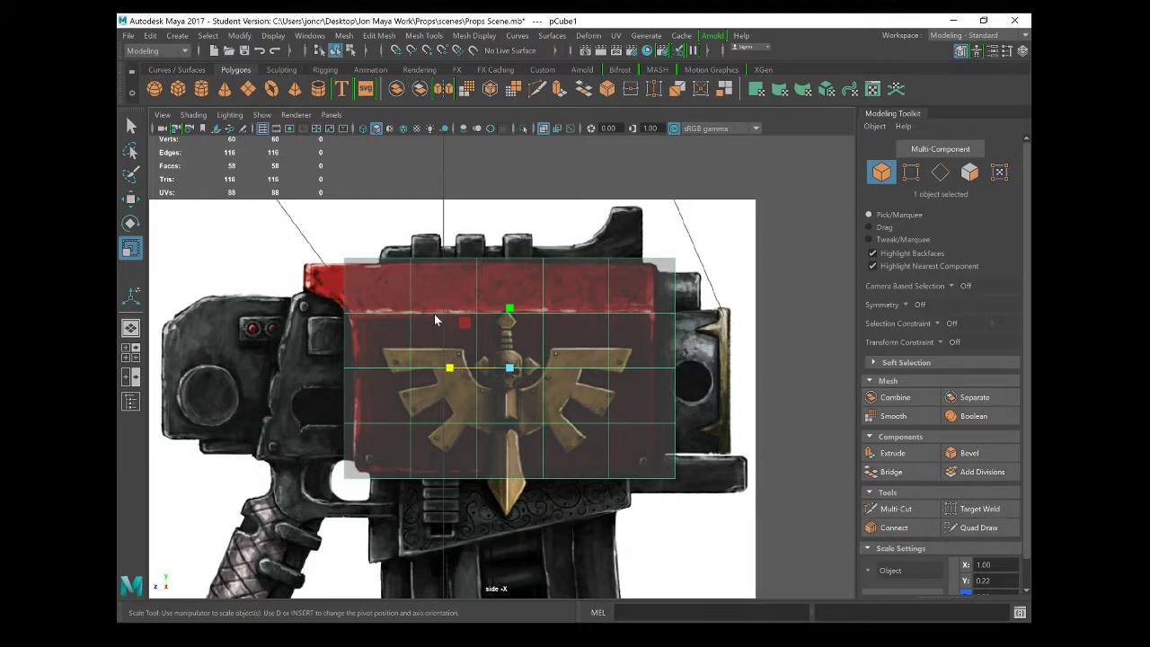
right_click_drag(433, 236, 372, 236)
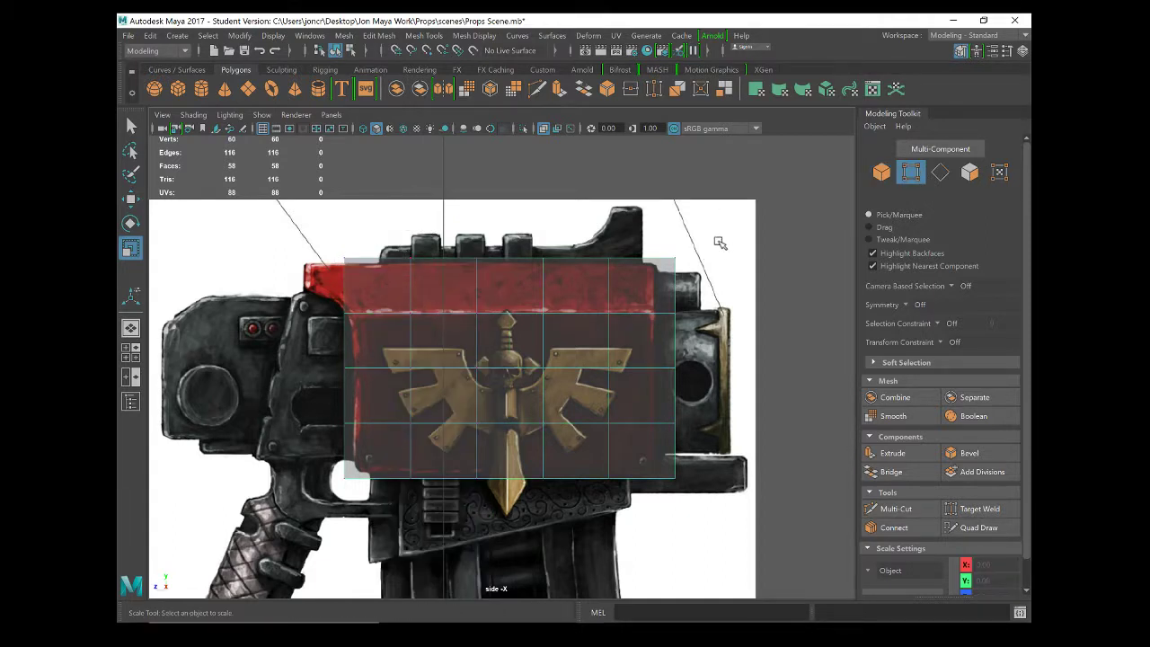
left_click_drag(720, 246, 648, 552)
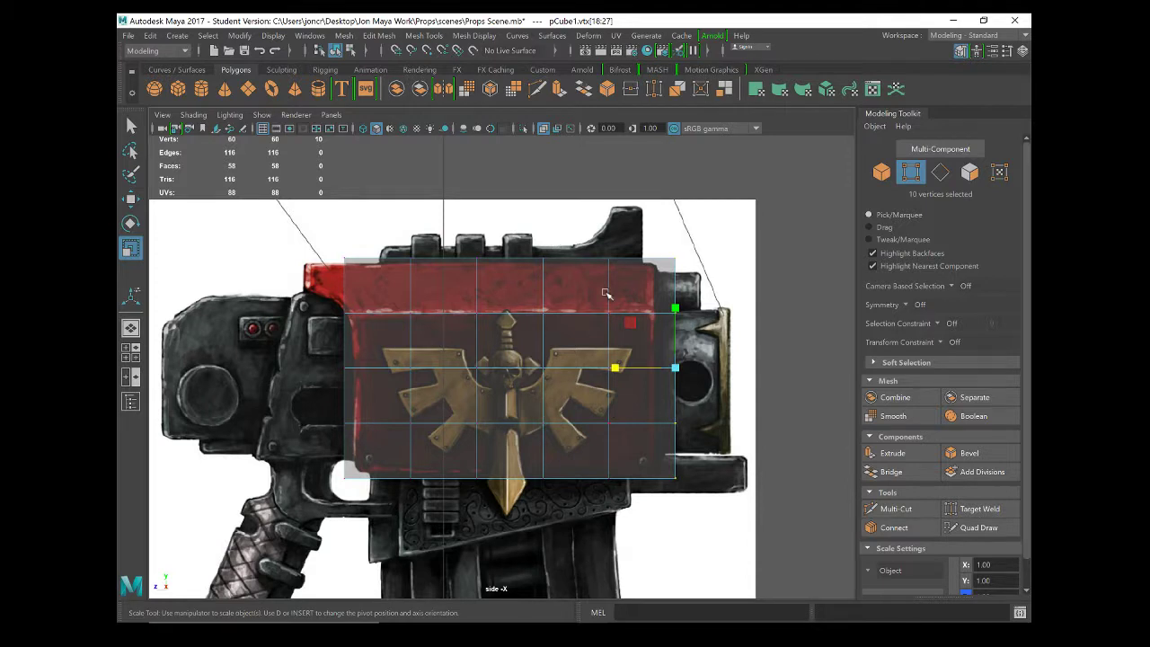
left_click(728, 247)
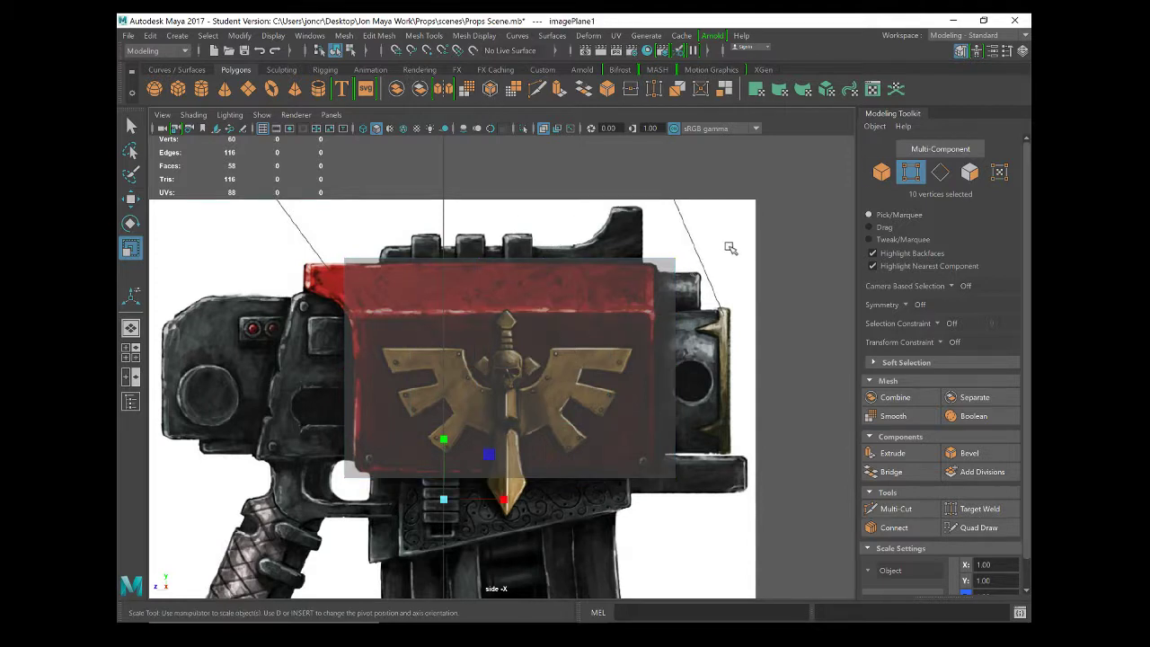
left_click(723, 237)
right_click_drag(629, 312, 565, 236)
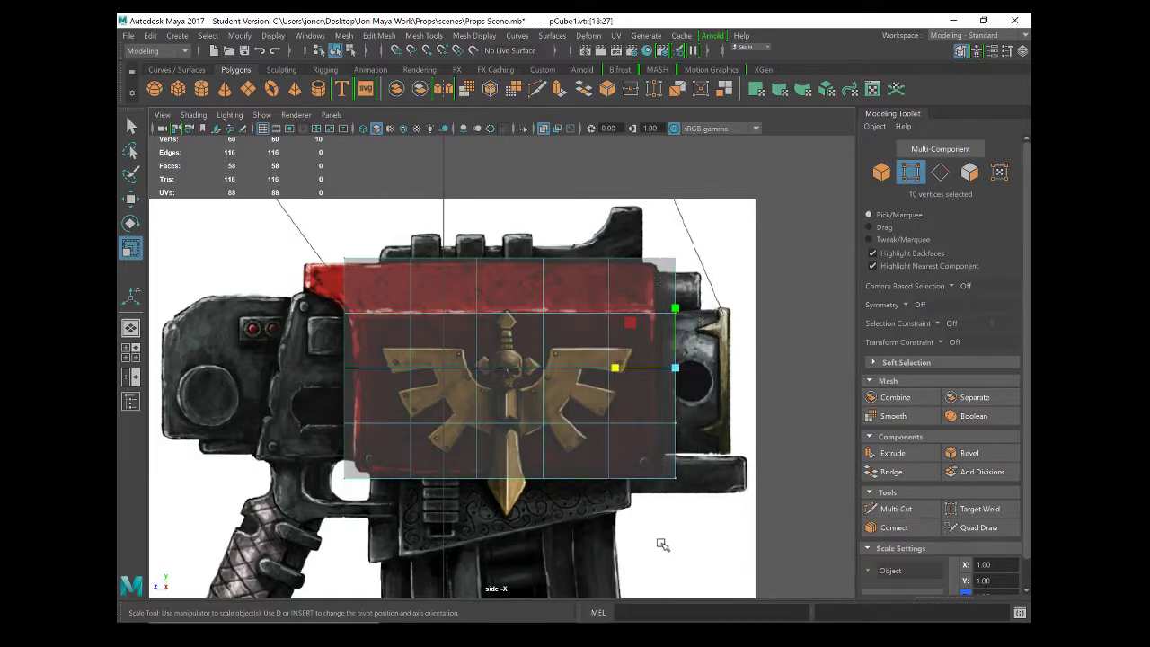
key("space")
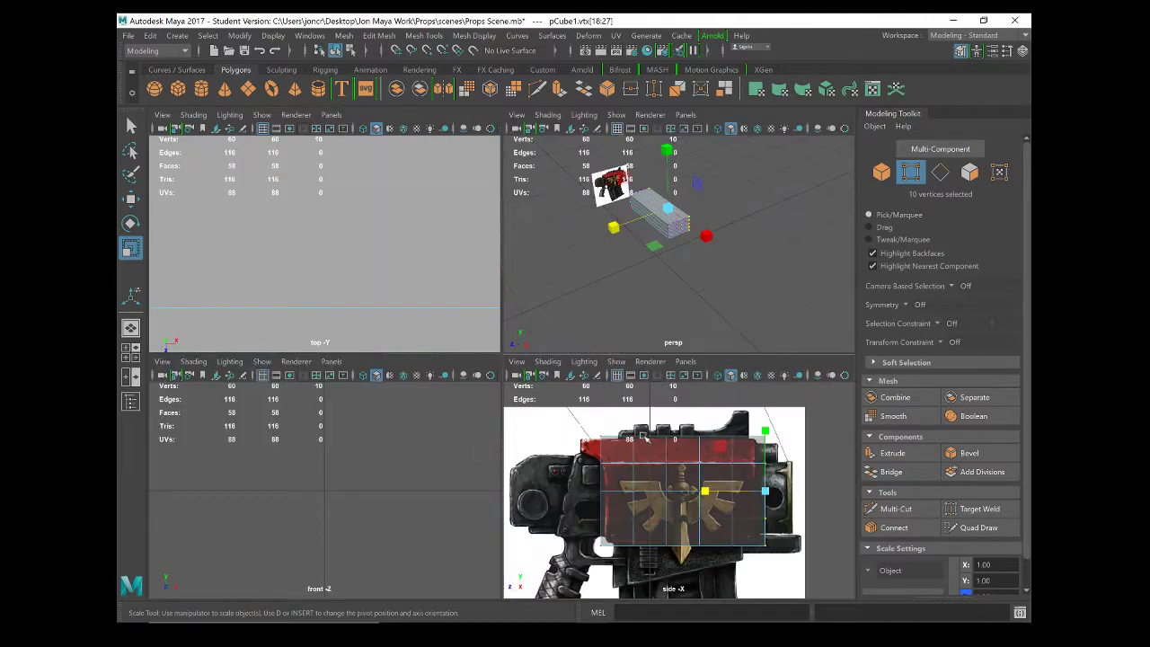
key("space")
left_click_drag(525, 377, 500, 386, "alt")
key("space")
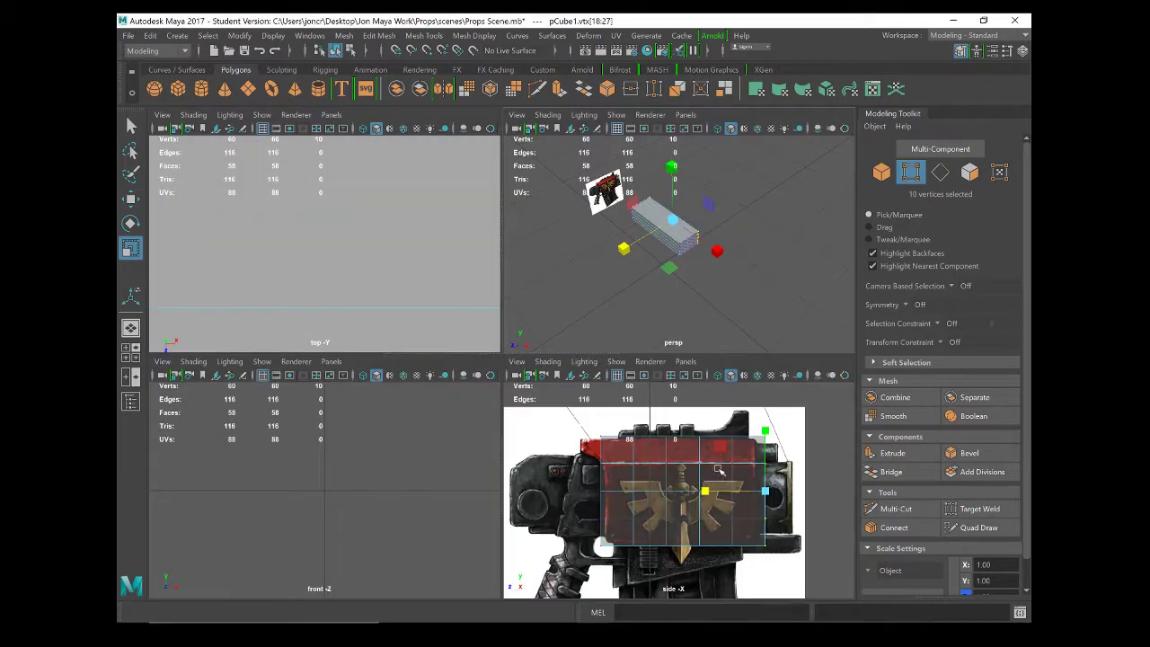
key("space")
Pick the five muzzle-side end vertices one by one and check in the perspective view which side of the cube is selected.
left_click(675, 263)
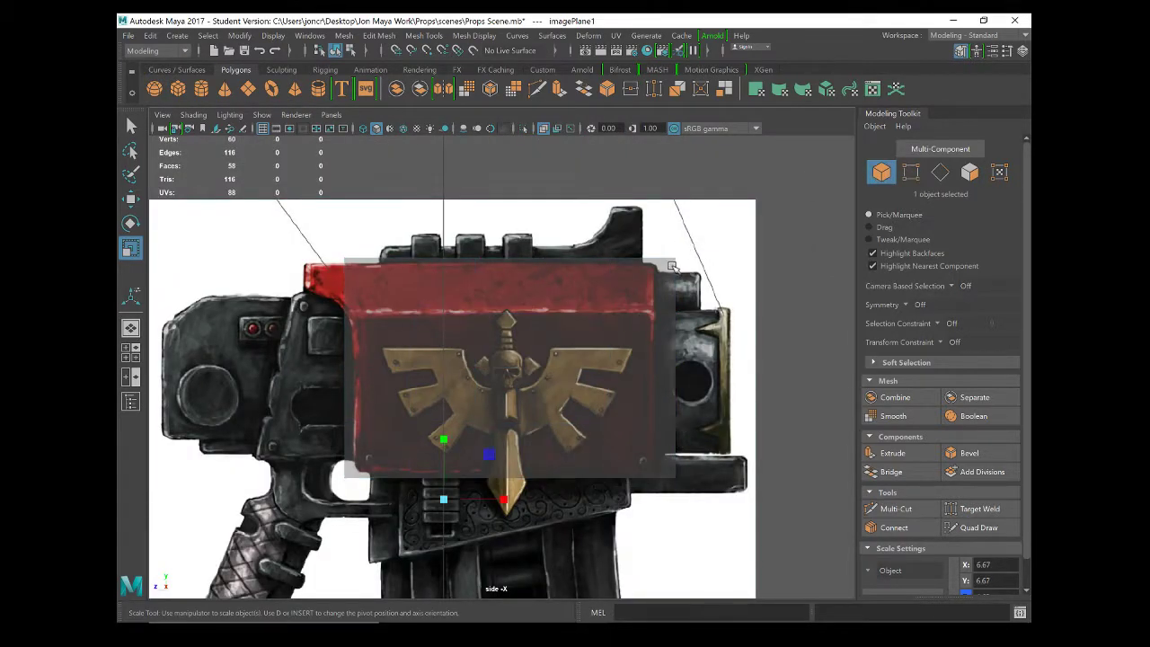
right_click_drag(641, 308, 560, 257)
left_click(678, 260)
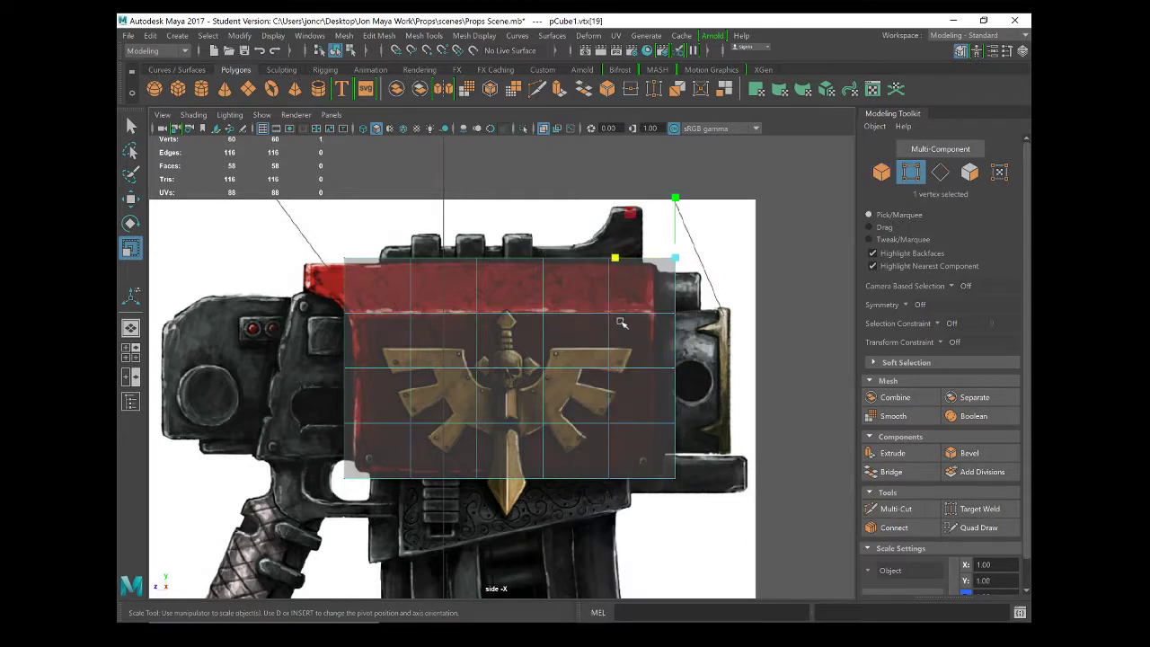
left_click(680, 311, "shift")
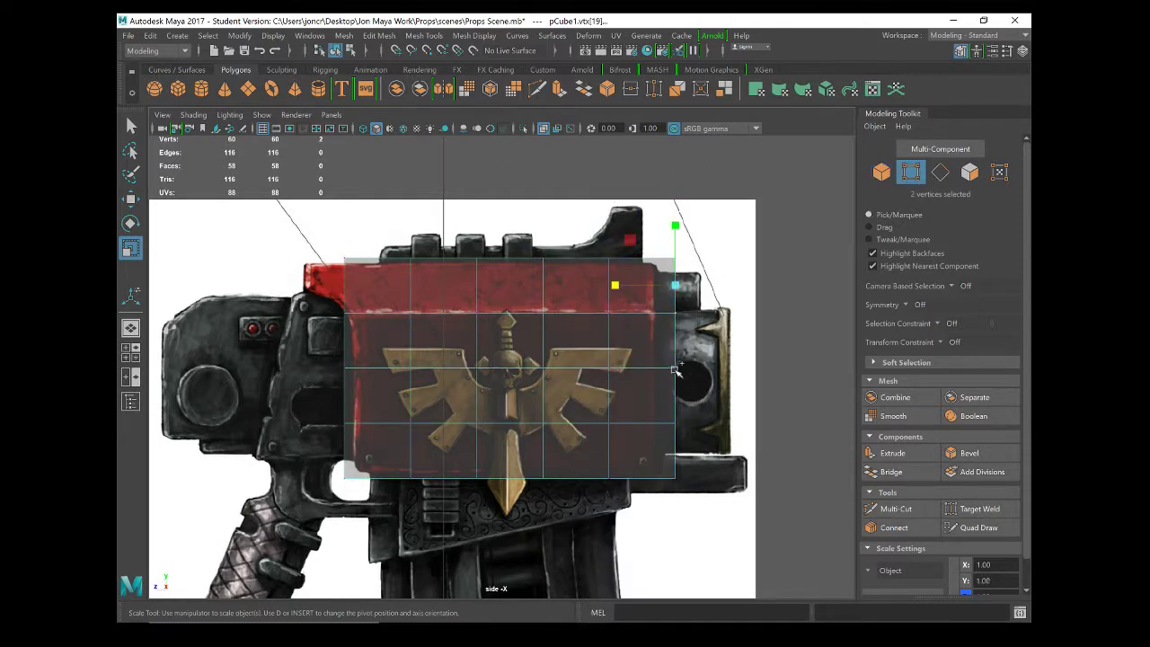
left_click(677, 369, "shift")
left_click(677, 422, "shift")
left_click(680, 485, "shift")
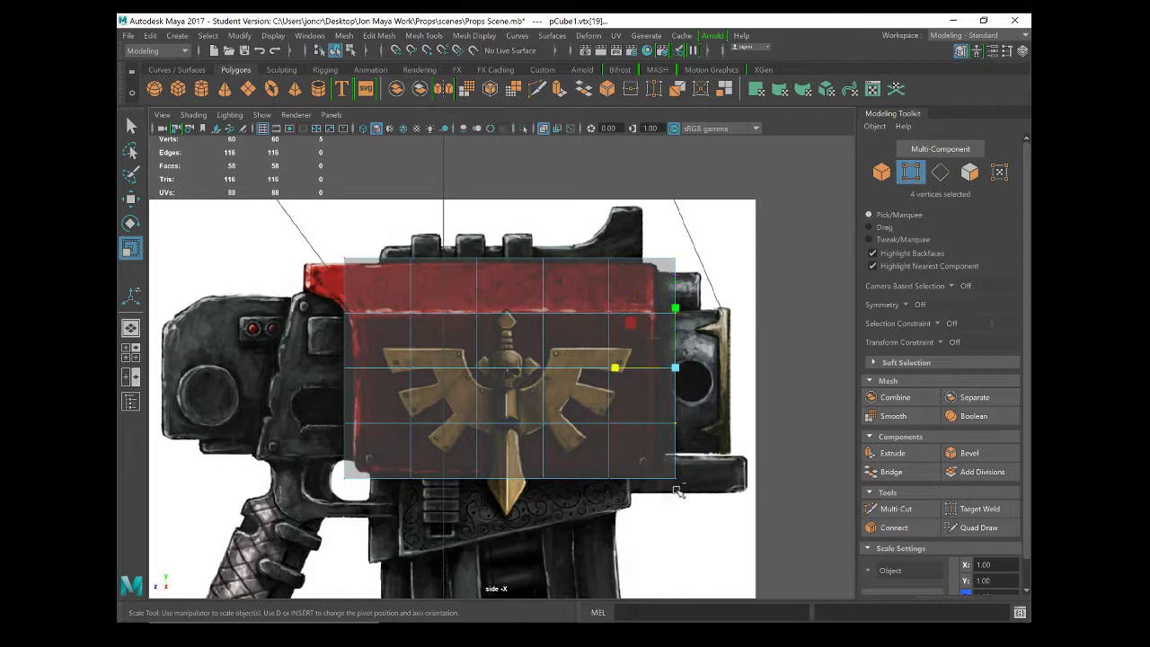
key("space")
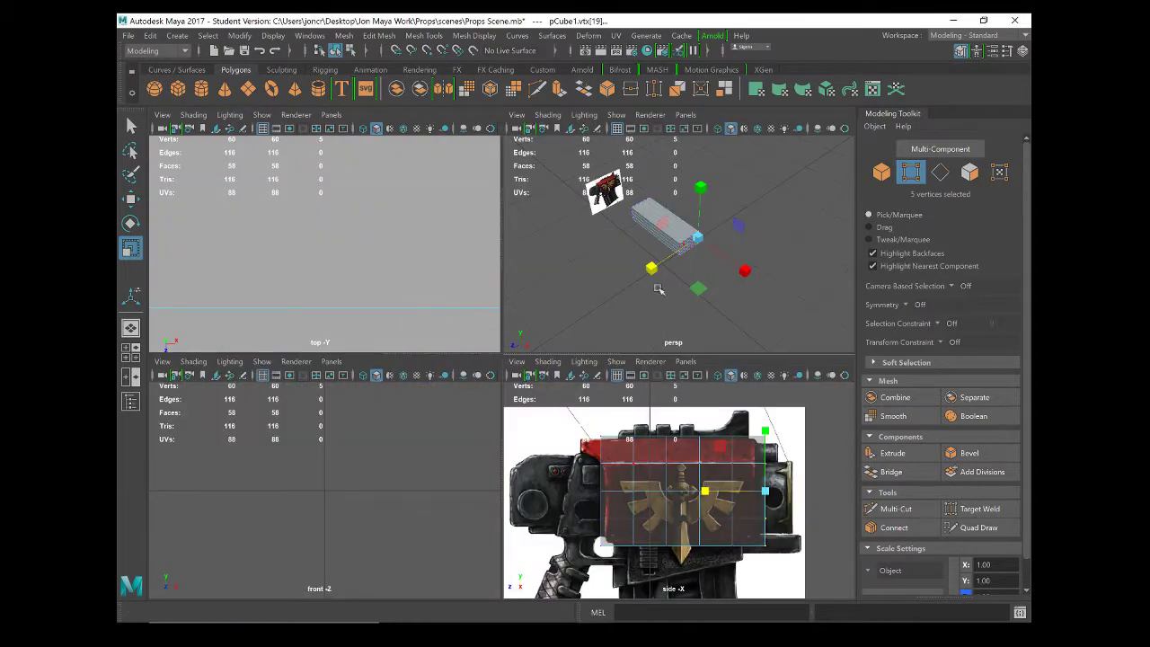
key("space")
left_click_drag(615, 257, 523, 282, "alt")
key("space")
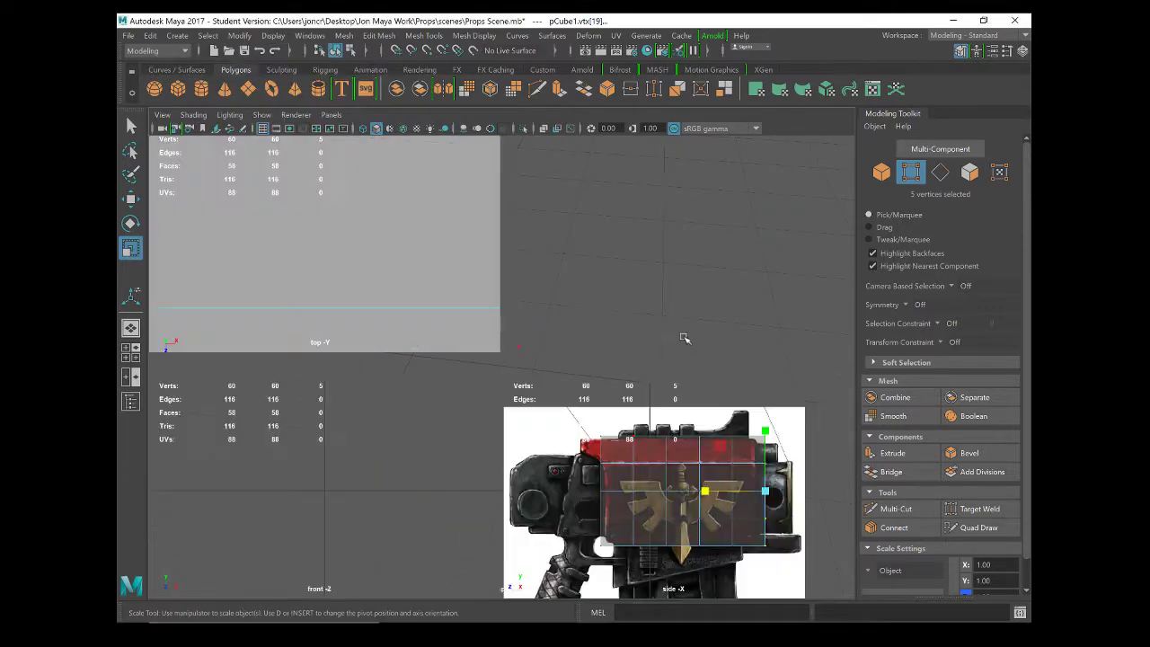
key("space")
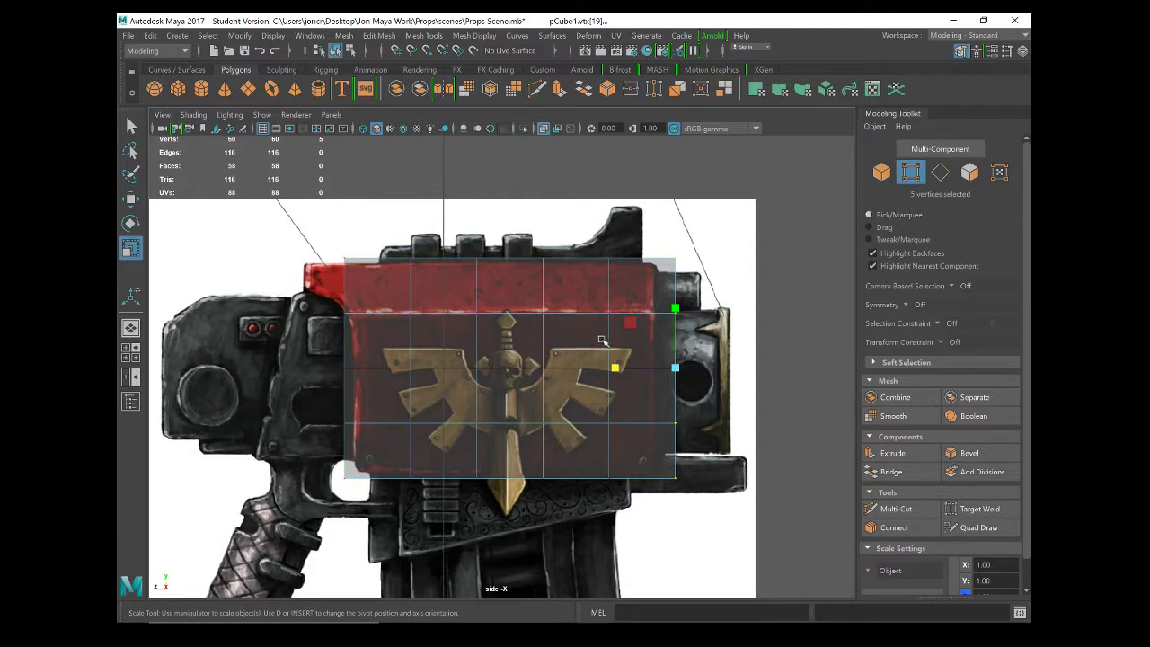
Select all ten muzzle-side end vertices and move them inward to the front edge of the red casing.
left_click_drag(674, 263, 633, 539)
key("w")
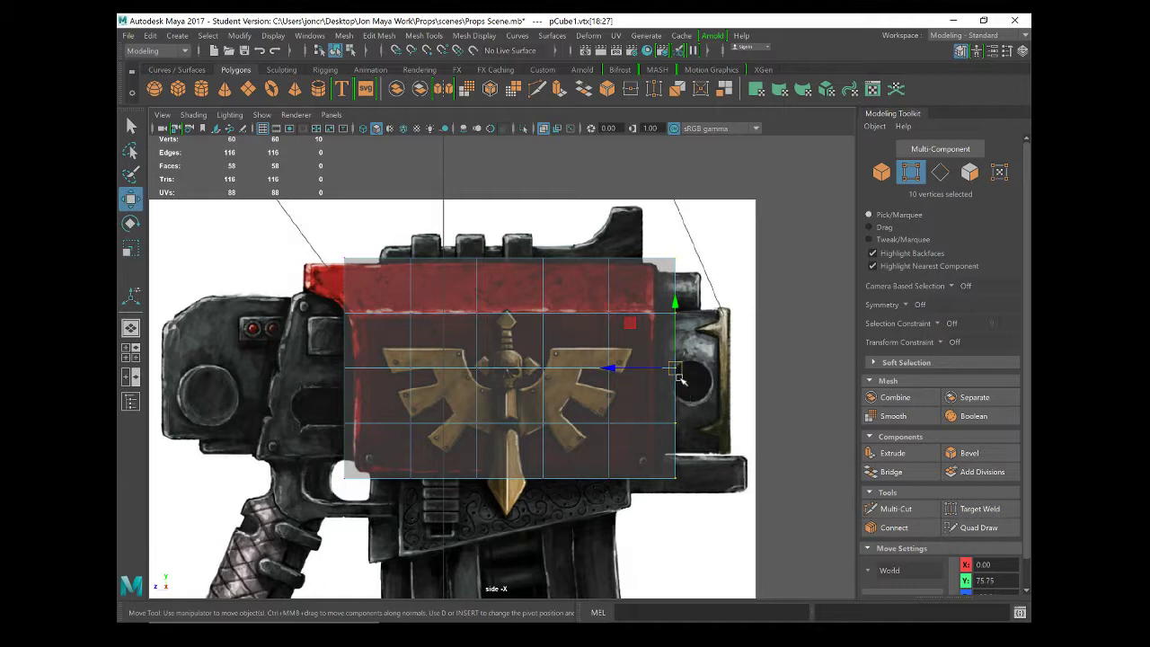
left_click_drag(679, 381, 655, 367)
Scale the muzzle-side end column to about 0.91 in Y to fit the height of the casing's front edge.
key("r")
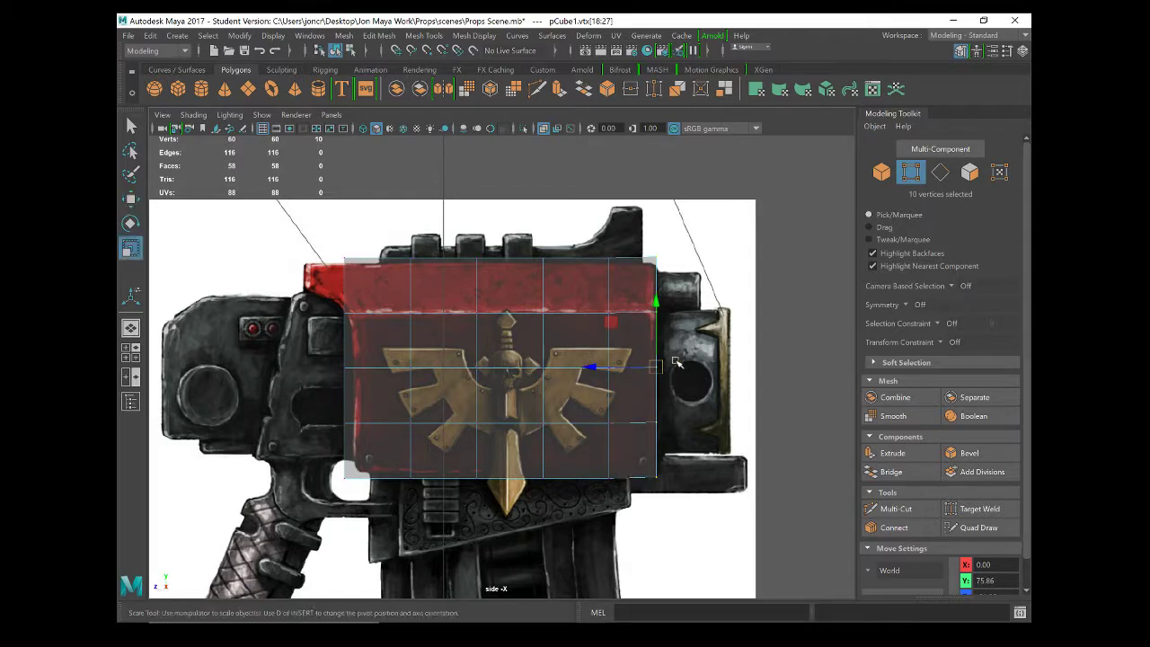
left_click_drag(655, 308, 656, 313)
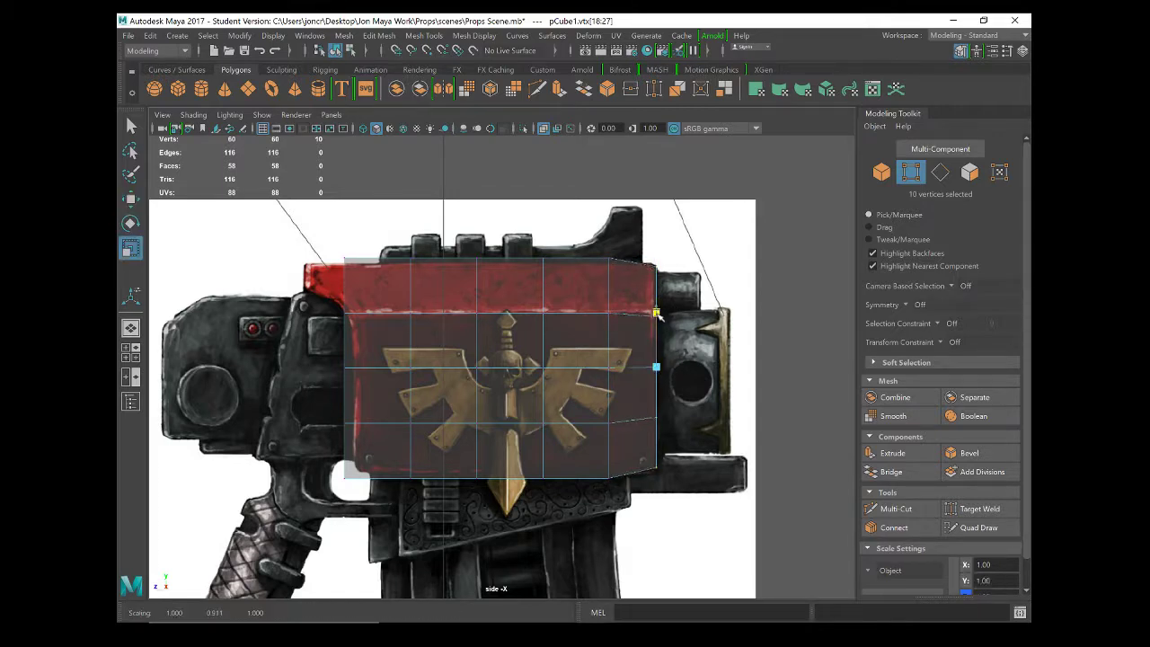
scroll(526, 363, "up", 2)
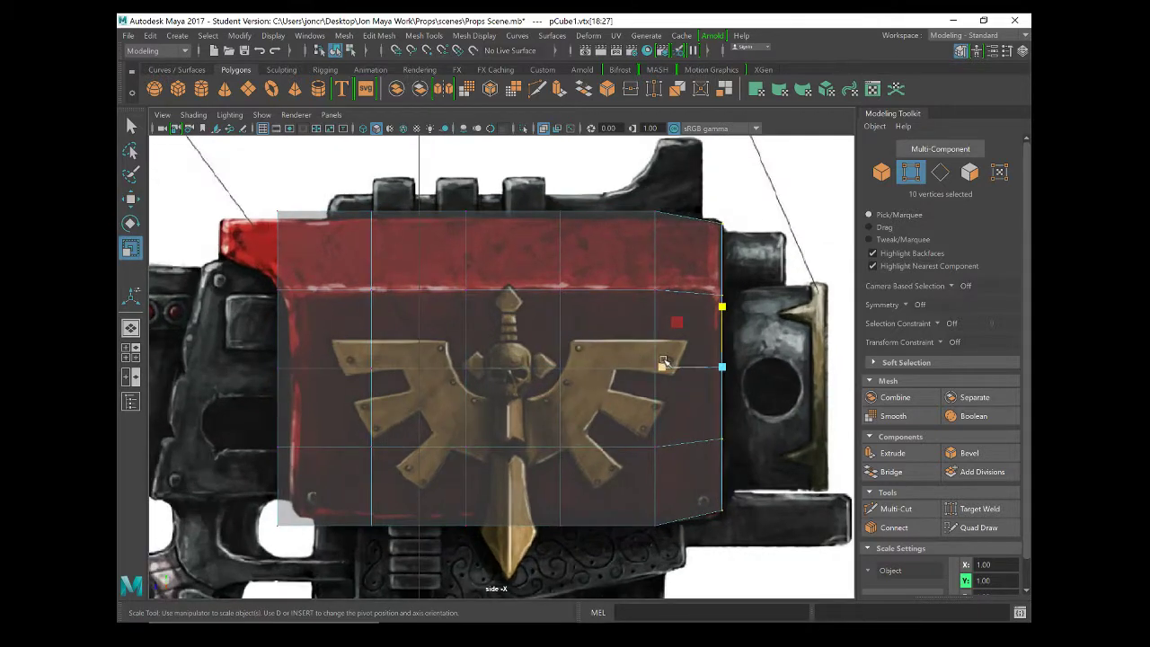
middle_click_drag(613, 367, 475, 338, "alt")
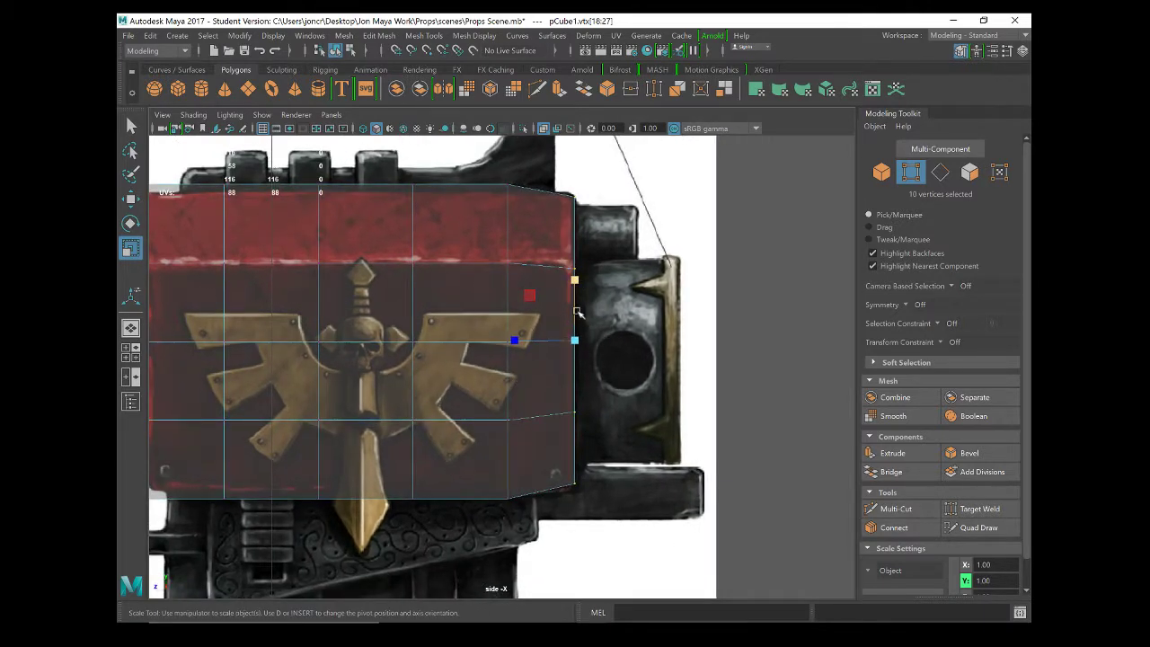
left_click_drag(576, 280, 582, 281)
key("w")
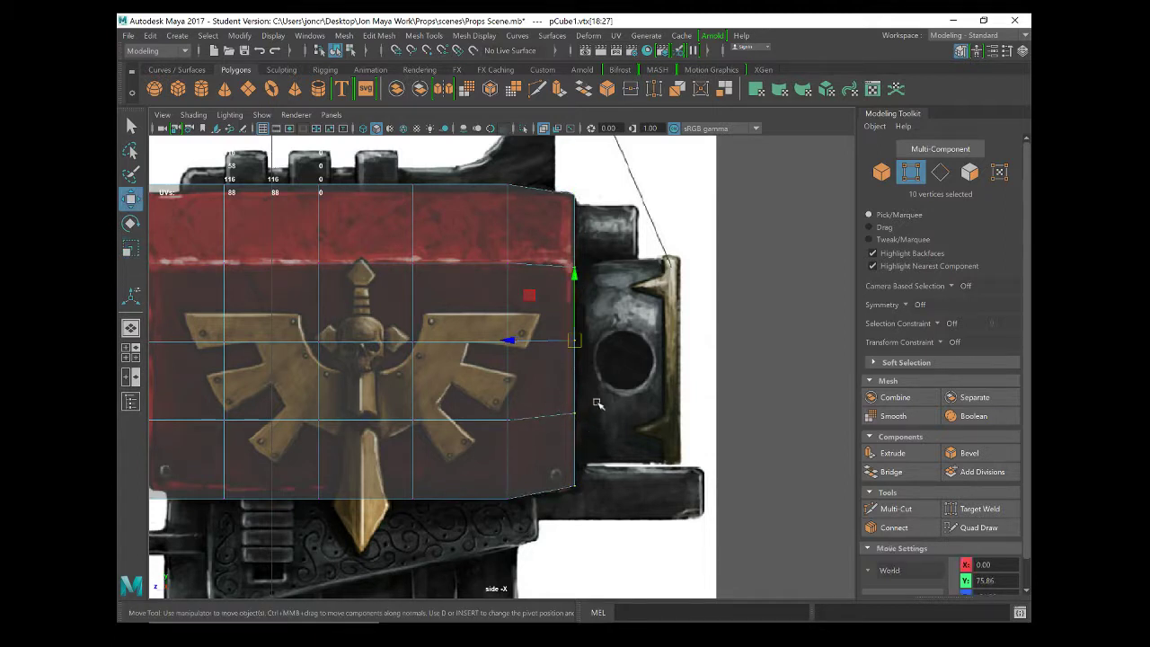
Scale the second and third vertex columns from the muzzle end down in Y to follow the casing's upper and lower edges.
left_click_drag(476, 178, 523, 530)
key("r")
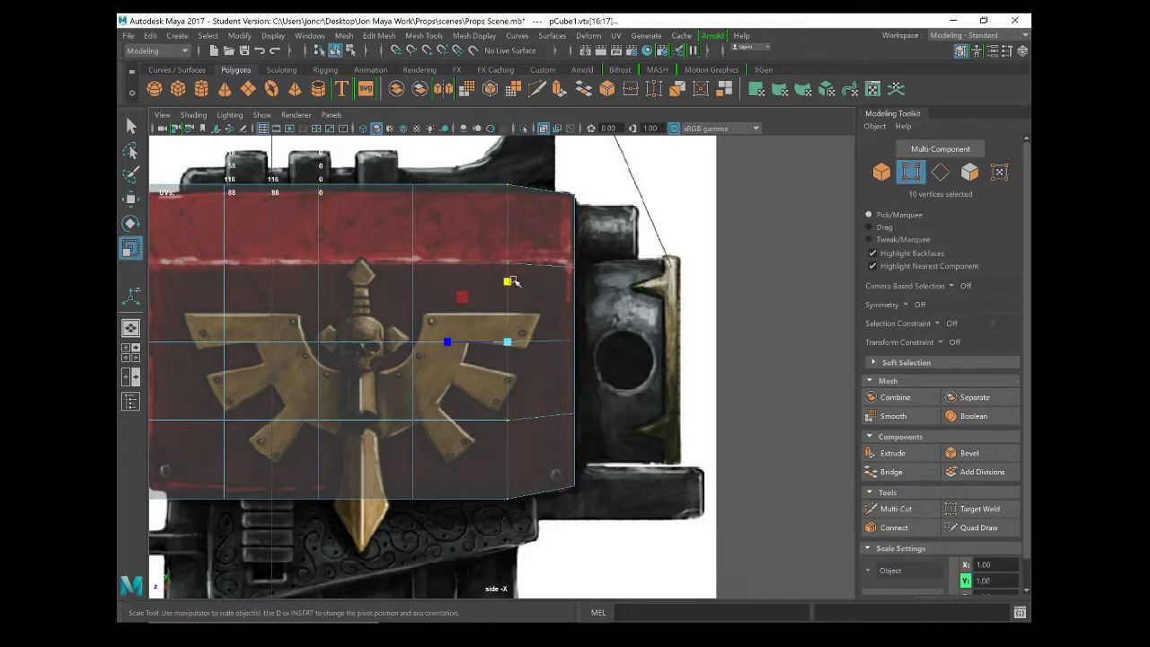
left_click_drag(509, 279, 507, 284)
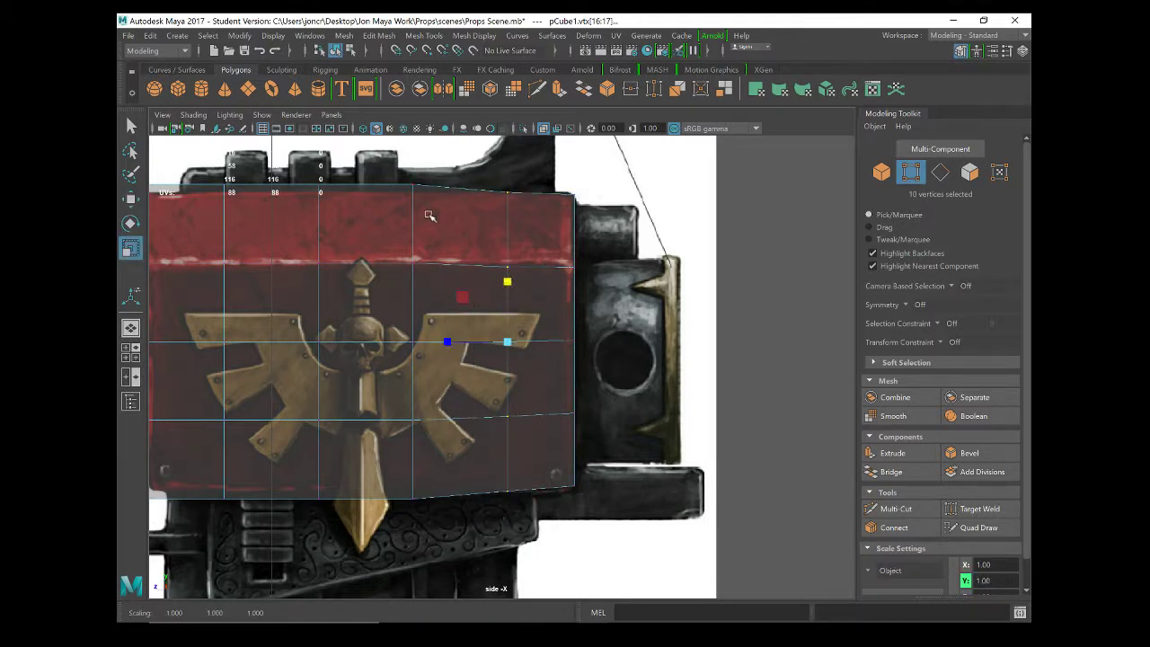
left_click_drag(396, 166, 438, 530)
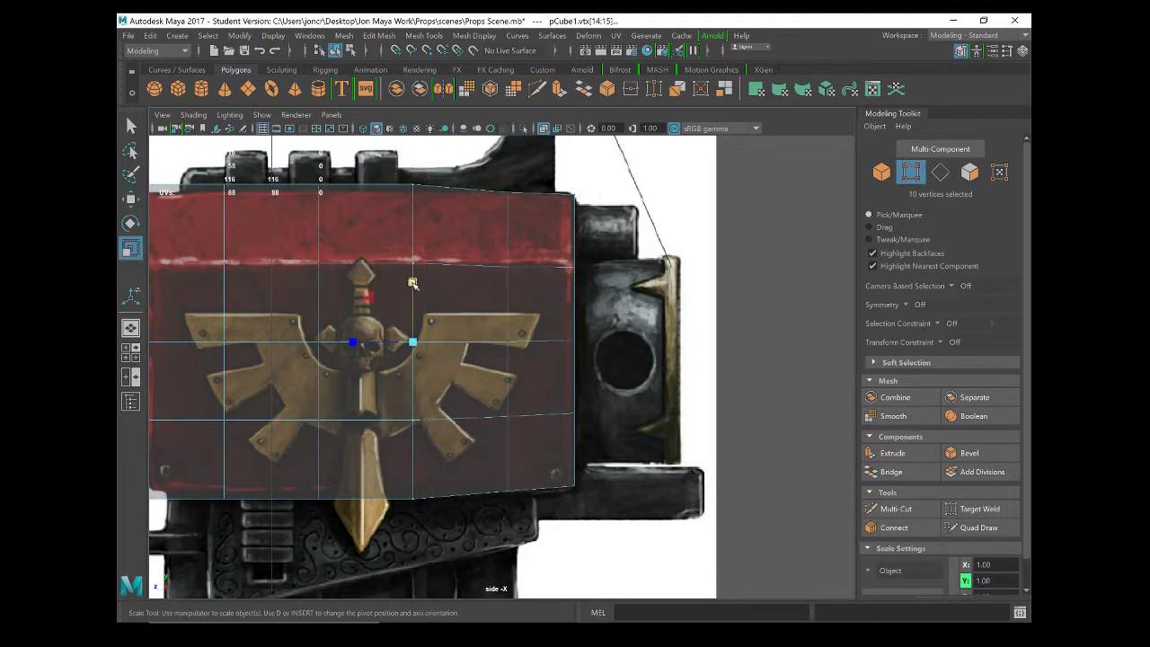
left_click_drag(412, 283, 411, 282)
Scale the fourth vertex column from the muzzle end down in Y to the casing's outline and accept the student-version save notice.
key("space")
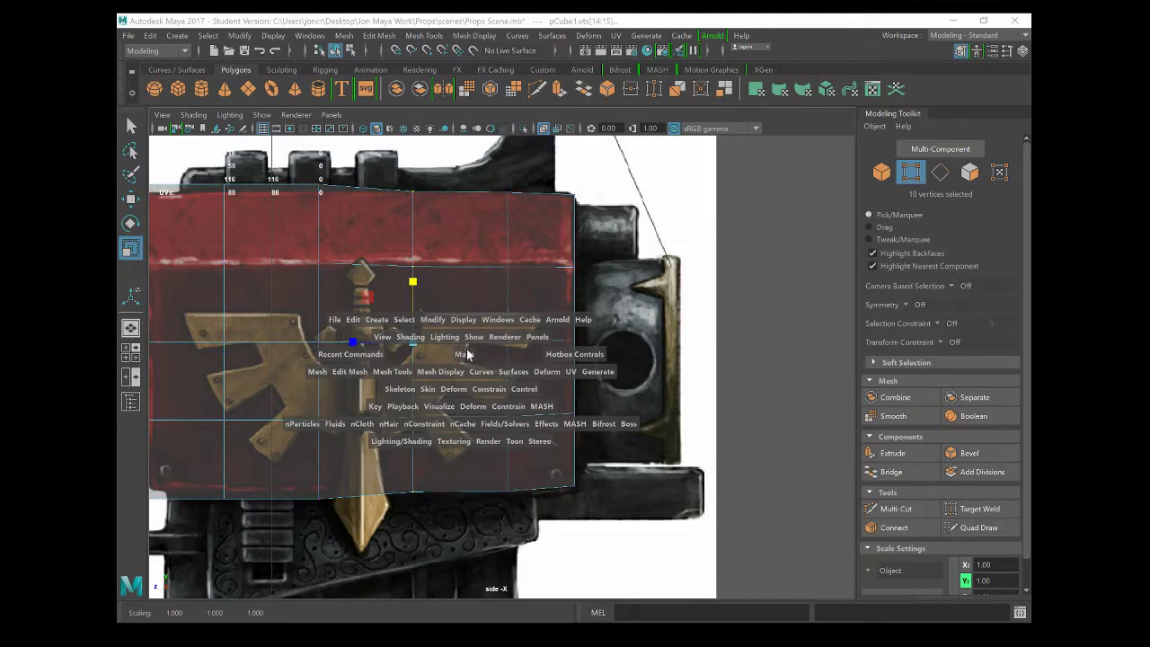
middle_click_drag(359, 244, 456, 241, "alt")
left_click_drag(396, 165, 442, 533)
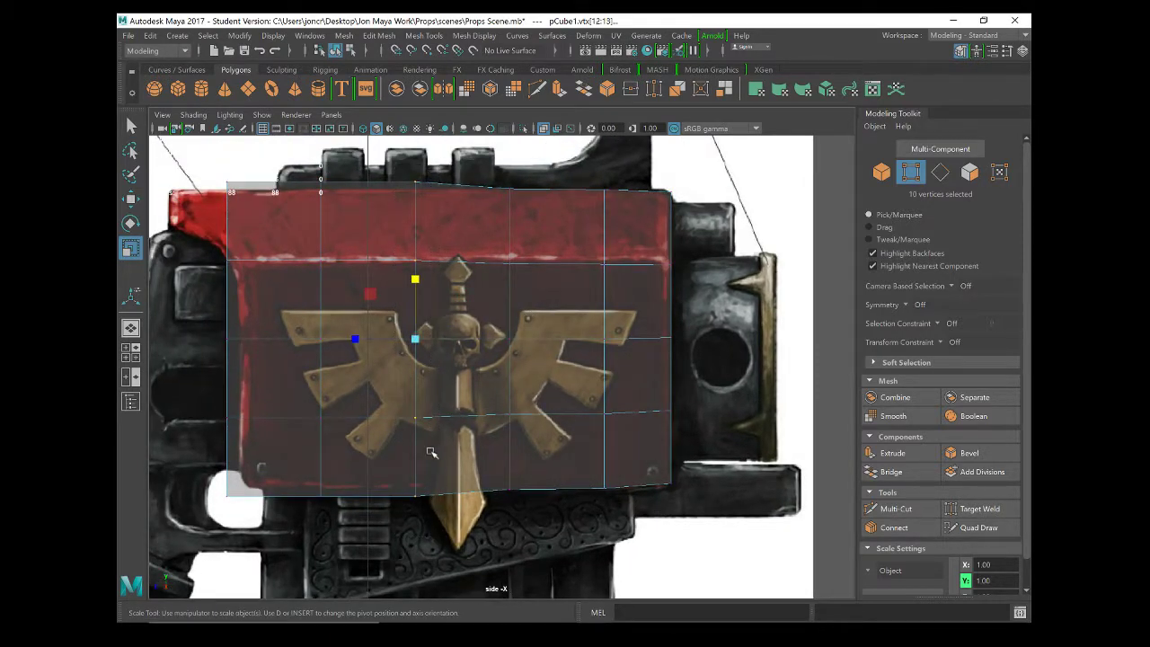
left_click_drag(414, 280, 415, 282)
key("q")
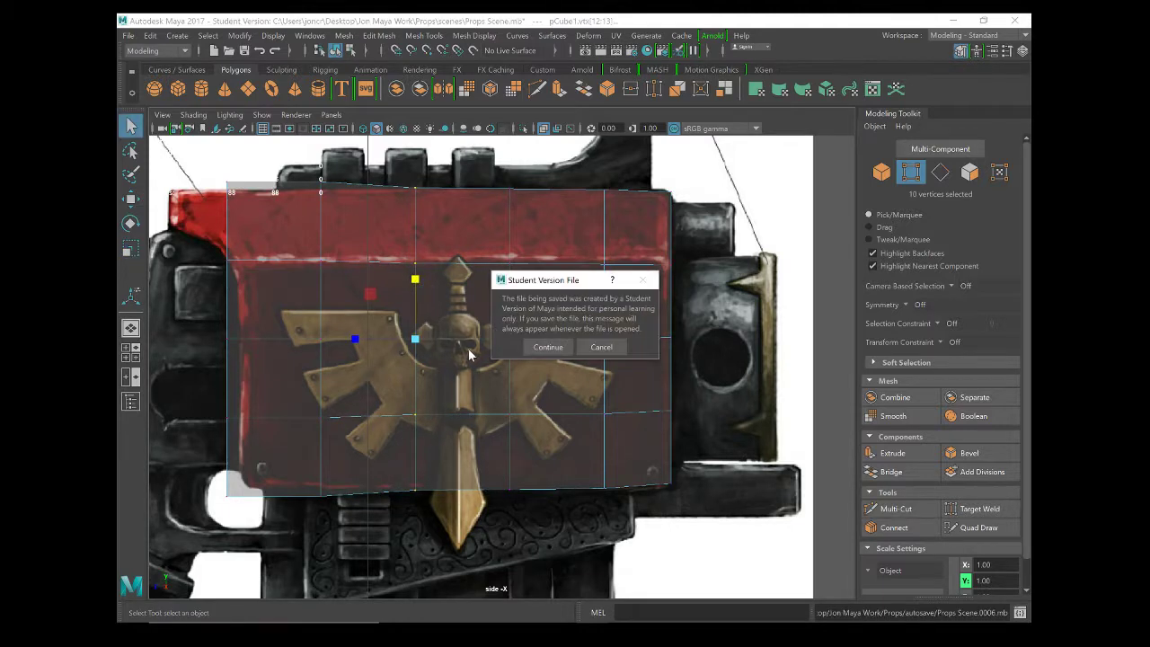
left_click(556, 342)
Scale the fifth vertex column from the muzzle end down in Y to match the casing's height.
middle_click_drag(420, 367, 540, 357, "alt")
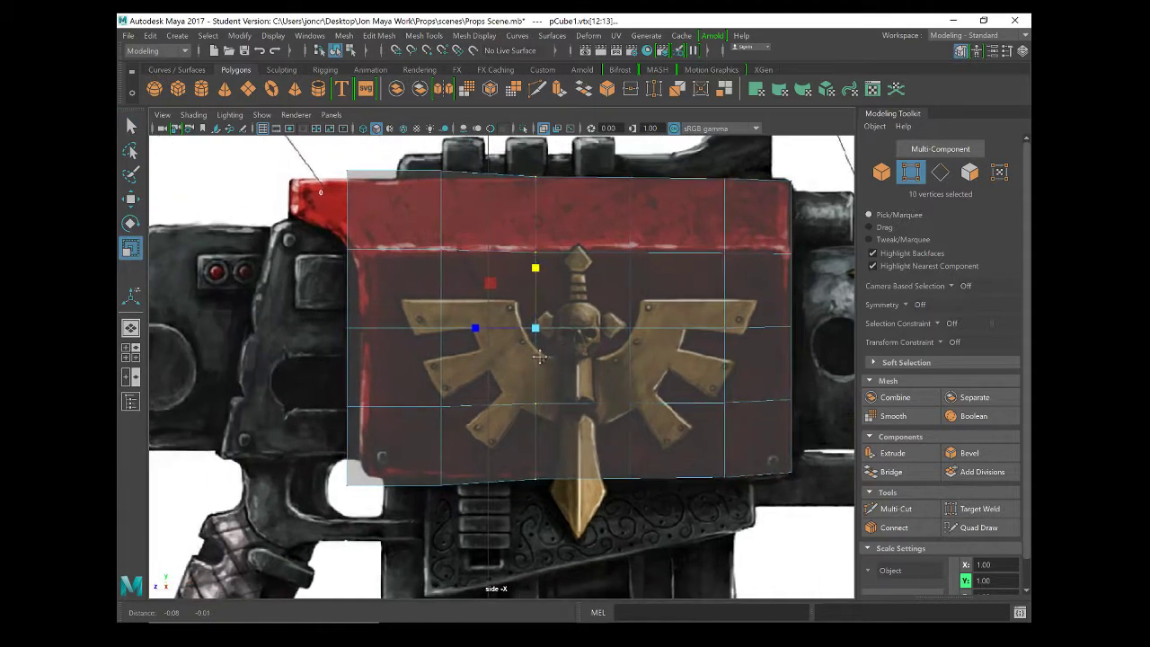
left_click_drag(407, 248, 468, 536)
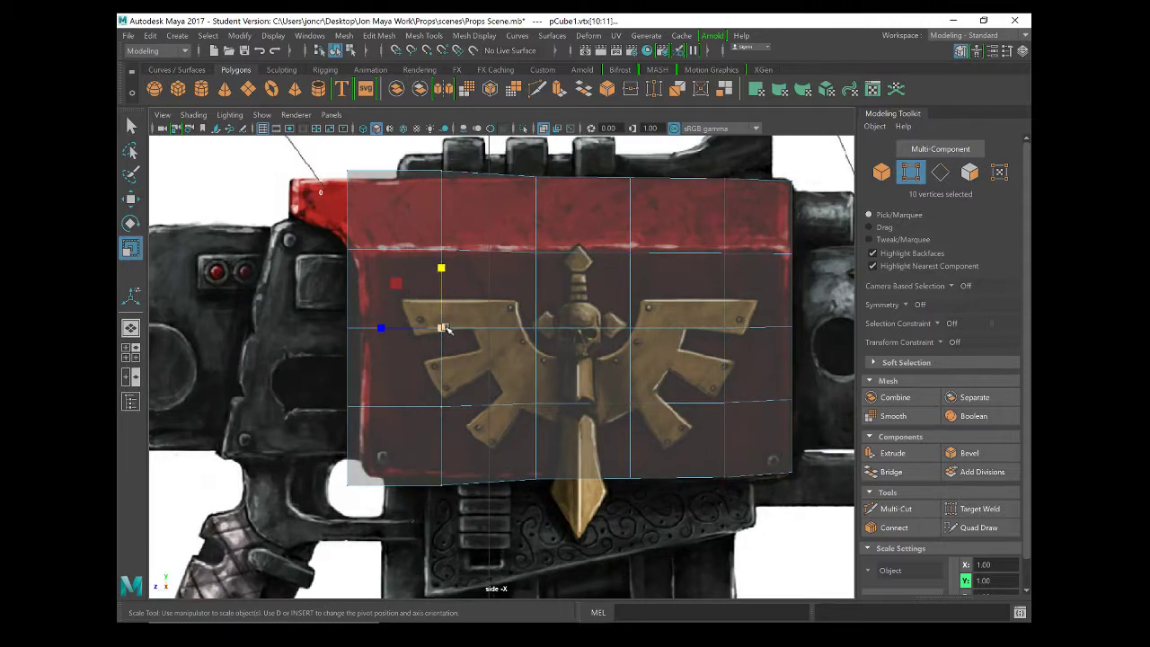
left_click_drag(441, 267, 441, 270)
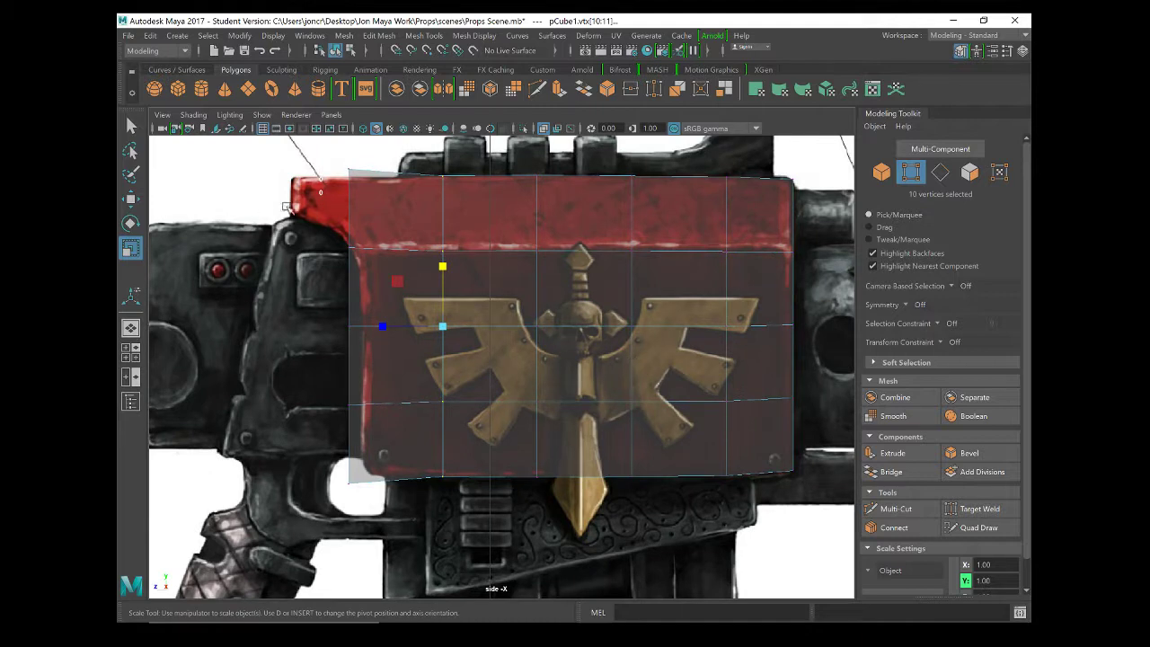
Scale the rear end column of vertices down in Y and move it inward to the casing's rear edge.
left_click_drag(334, 162, 368, 529)
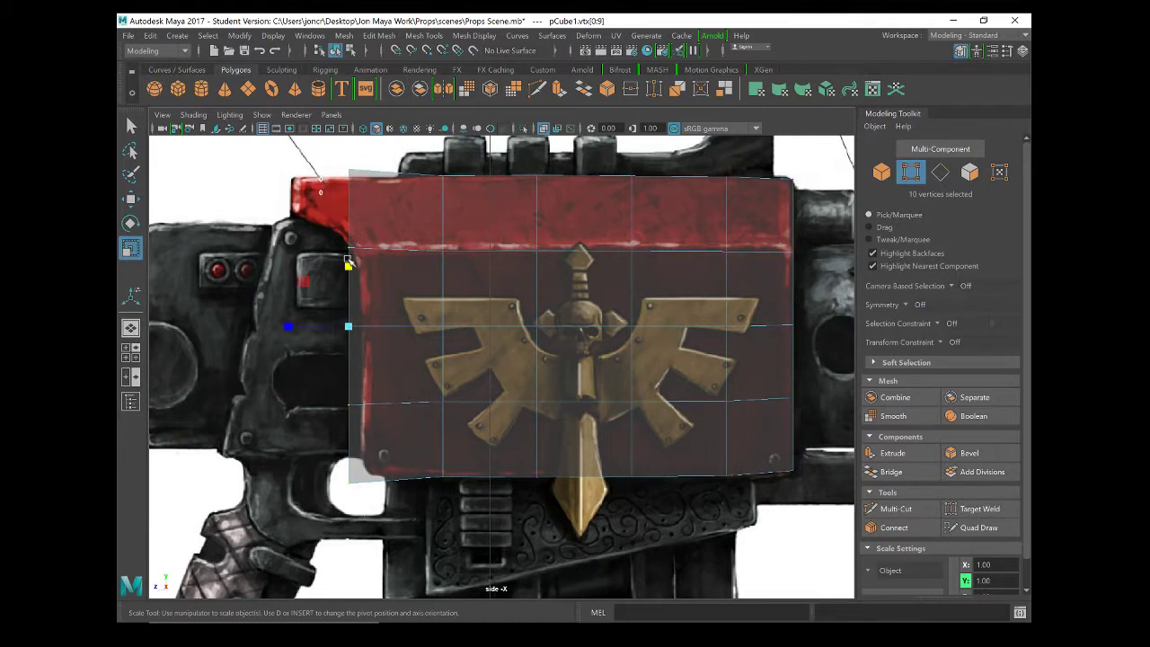
left_click_drag(348, 261, 349, 269)
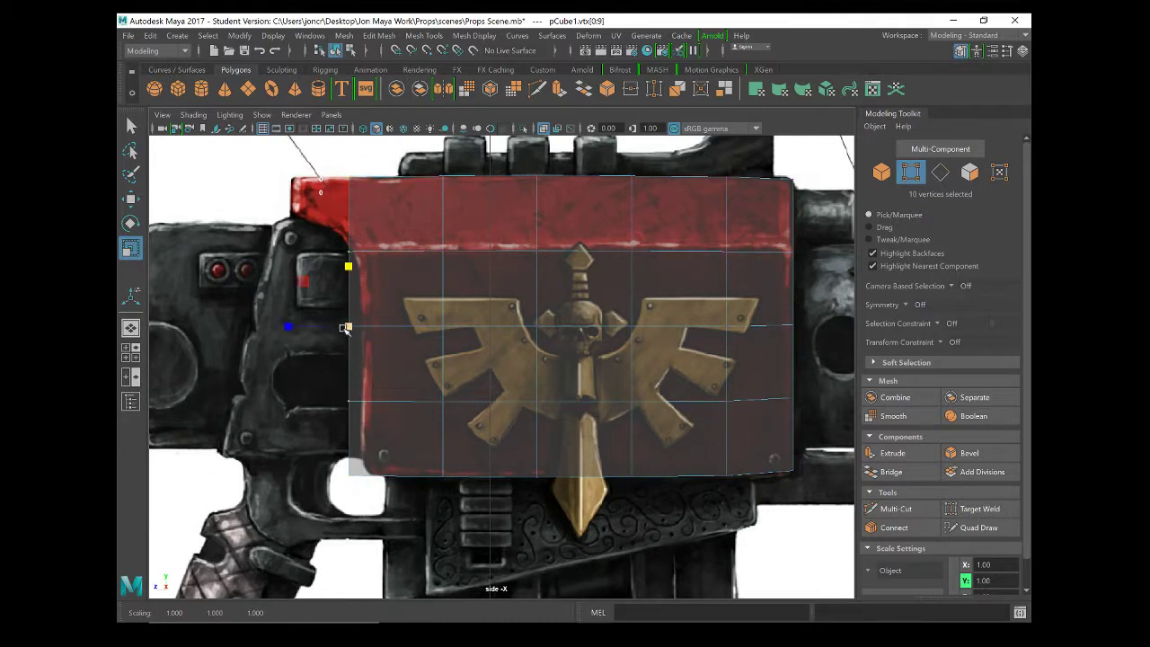
key("w")
left_click_drag(348, 326, 363, 332)
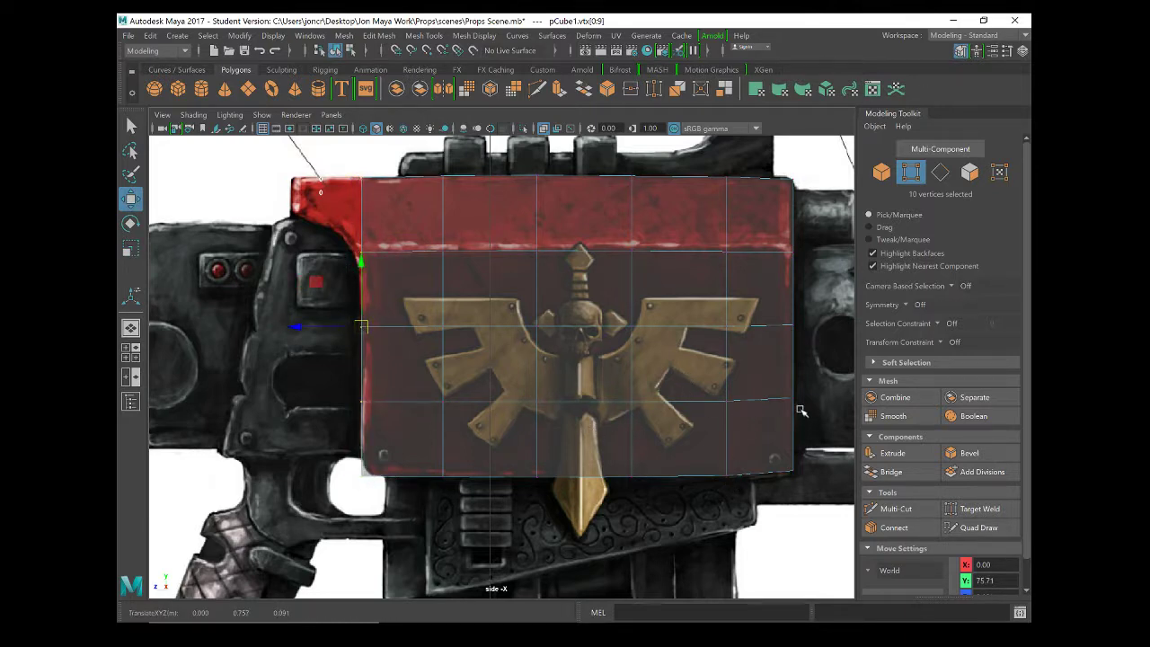
Move the lower corner vertices at the casing's muzzle end down to meet the lower edge in the side-view reference.
middle_click_drag(764, 408, 550, 415, "alt")
scroll(551, 415, "up", 3)
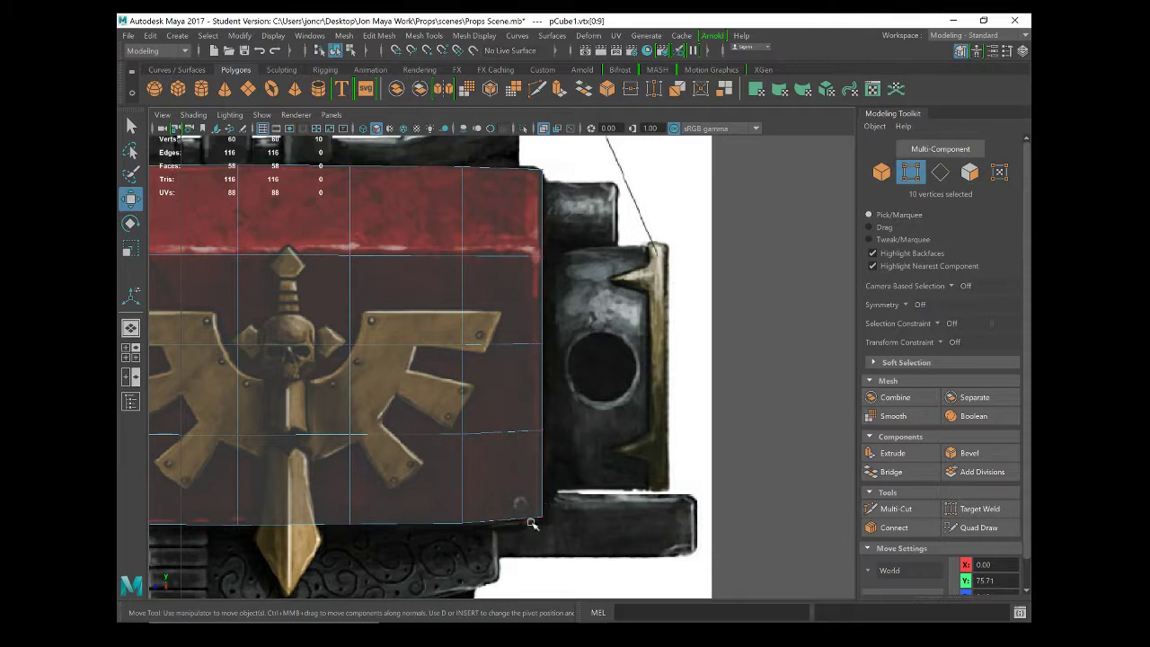
left_click_drag(458, 558, 461, 527)
left_click_drag(523, 493, 560, 549)
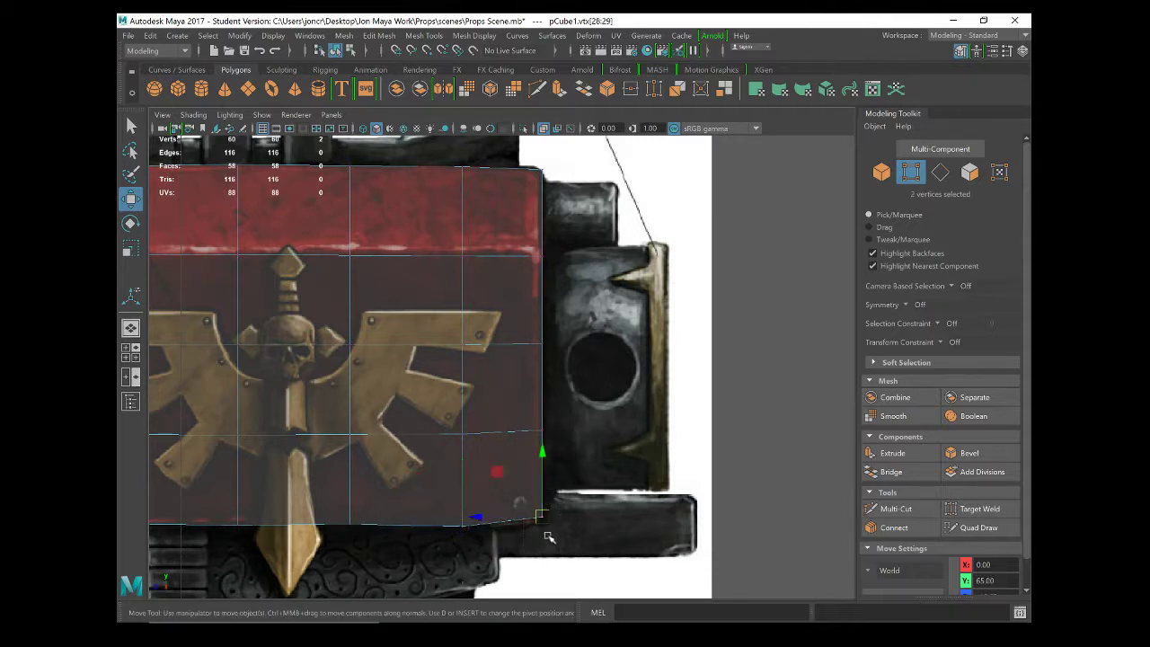
key("F8")
right_click_drag(525, 233, 457, 235)
left_click_drag(543, 519, 540, 522)
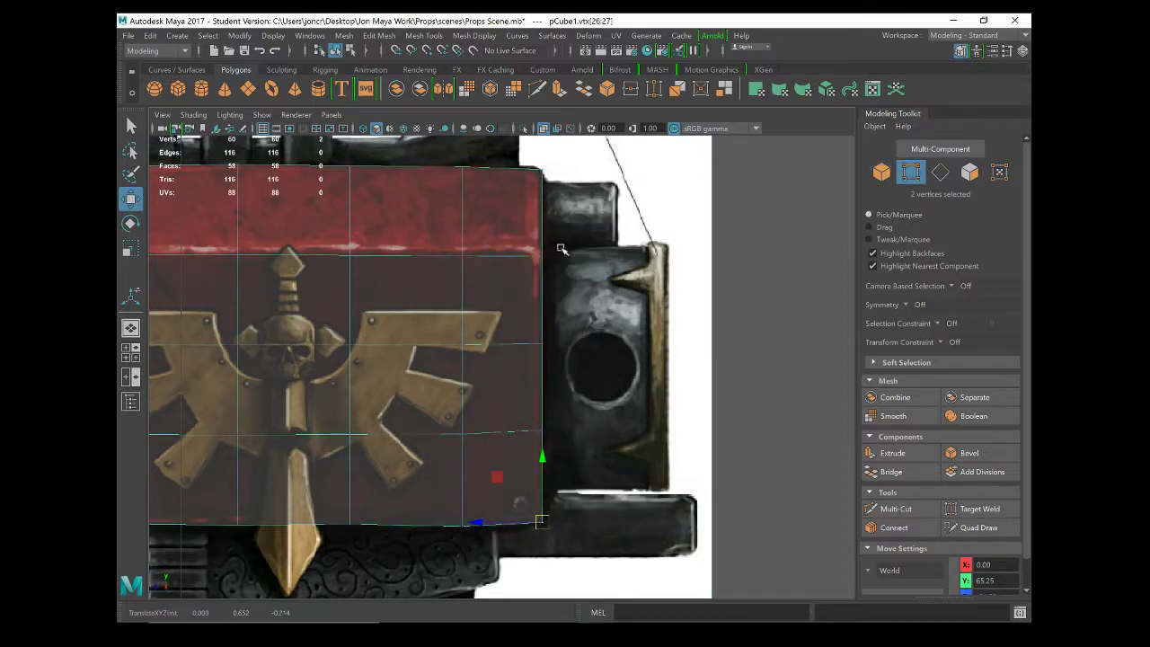
Adjust the upper and middle vertex pairs of the muzzle end column to follow the casing's front edge and top corner.
left_click_drag(556, 248, 534, 266)
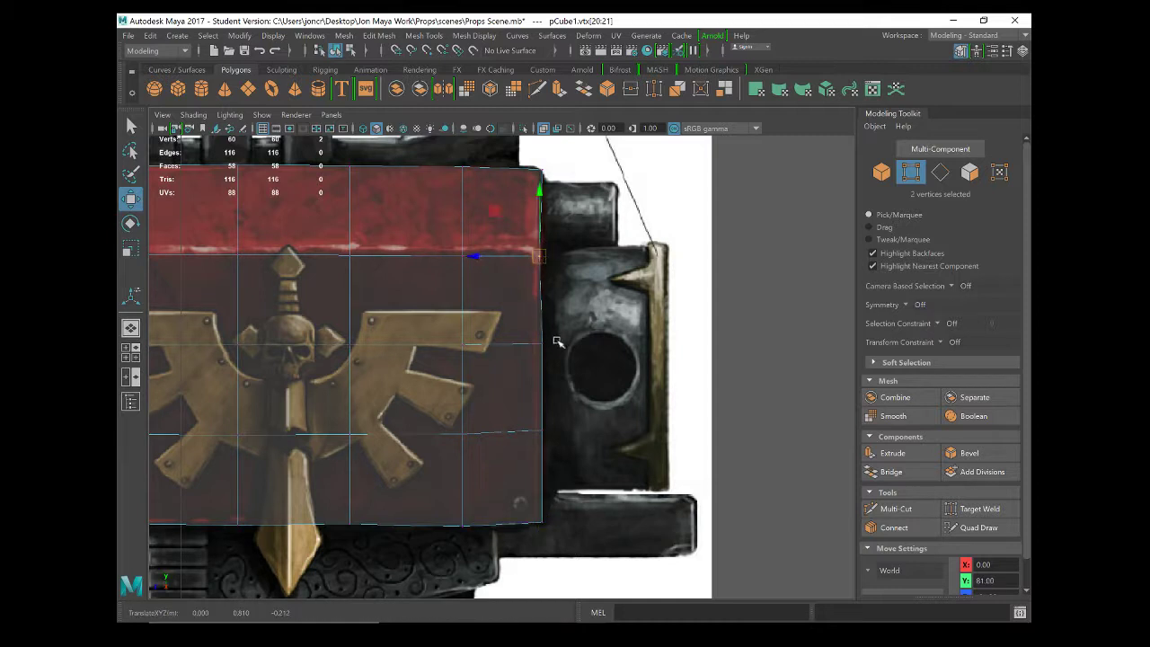
left_click_drag(558, 329, 541, 343)
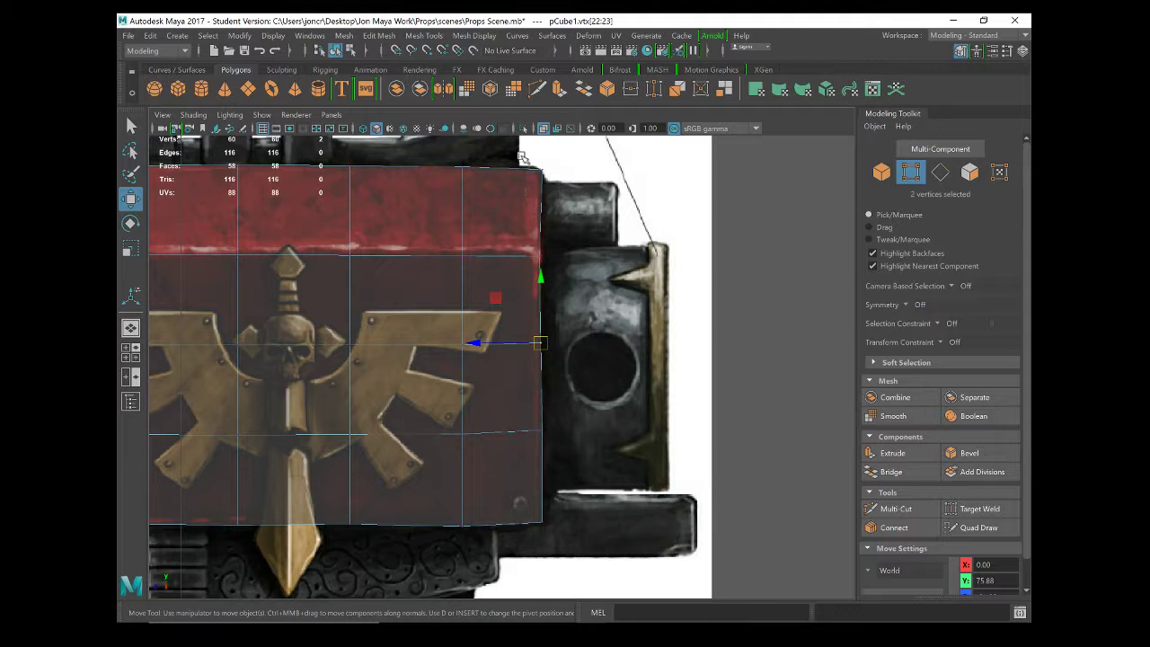
left_click_drag(524, 158, 541, 172)
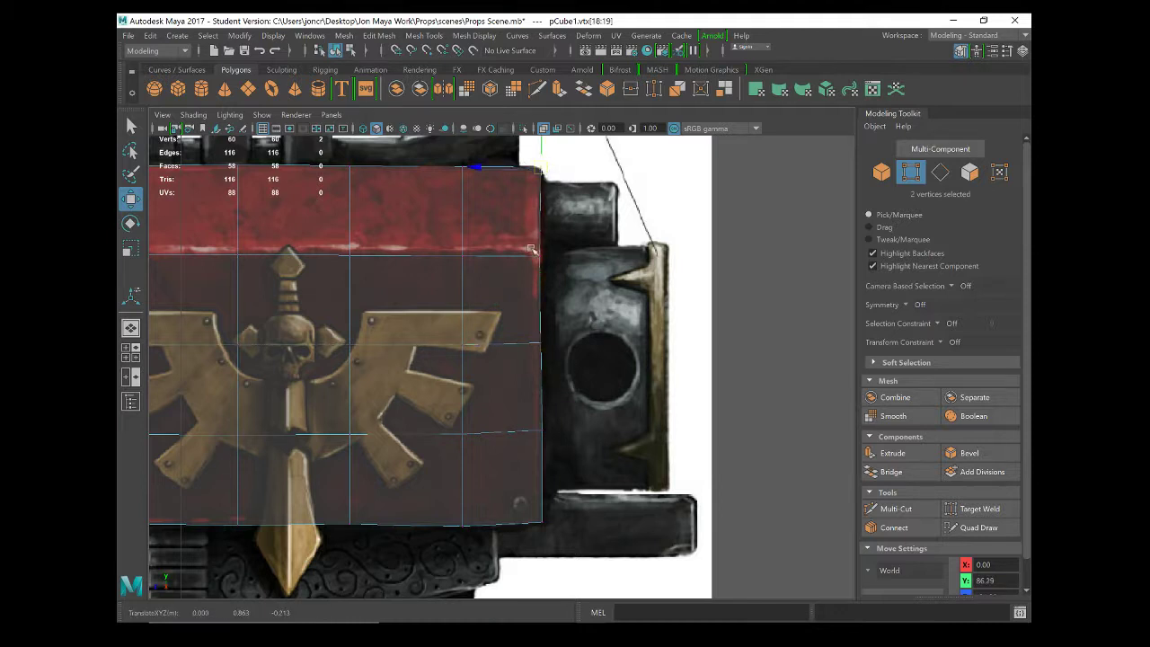
left_click_drag(528, 246, 540, 254)
Adjust the inner vertex pairs along the casing's top edge to follow the upper outline of the red casing.
scroll(401, 208, "up", 2)
middle_click_drag(595, 272, 477, 292, "alt")
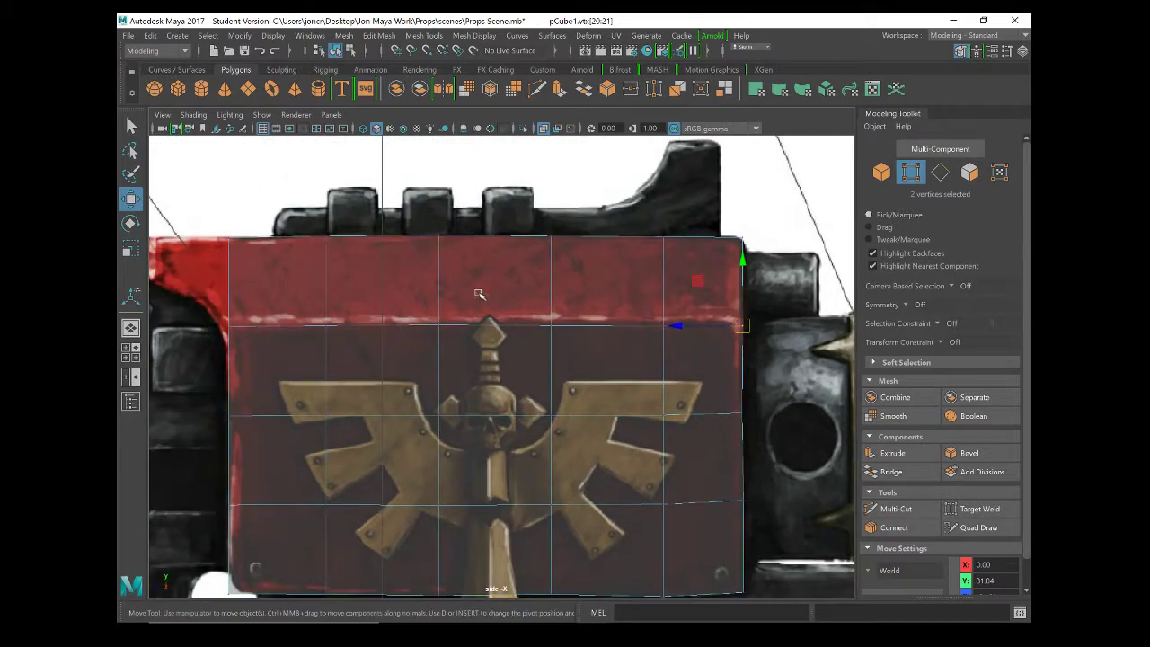
left_click_drag(429, 225, 441, 235)
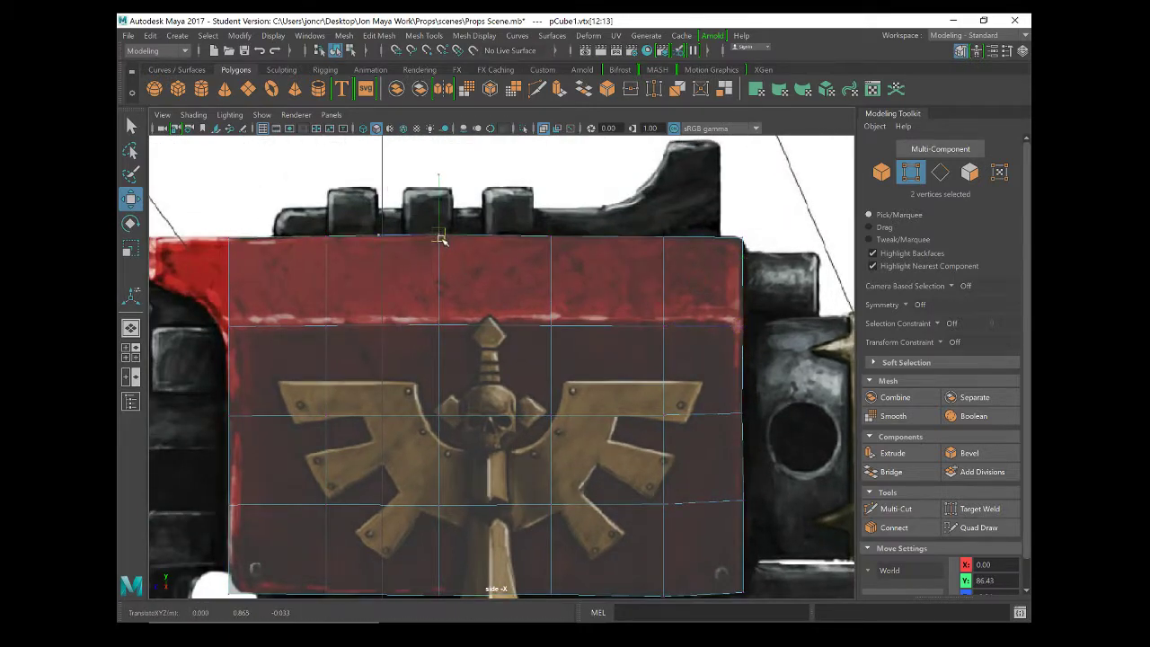
left_click_drag(537, 227, 554, 241)
middle_click_drag(456, 266, 500, 257, "alt")
left_click_drag(486, 230, 496, 243)
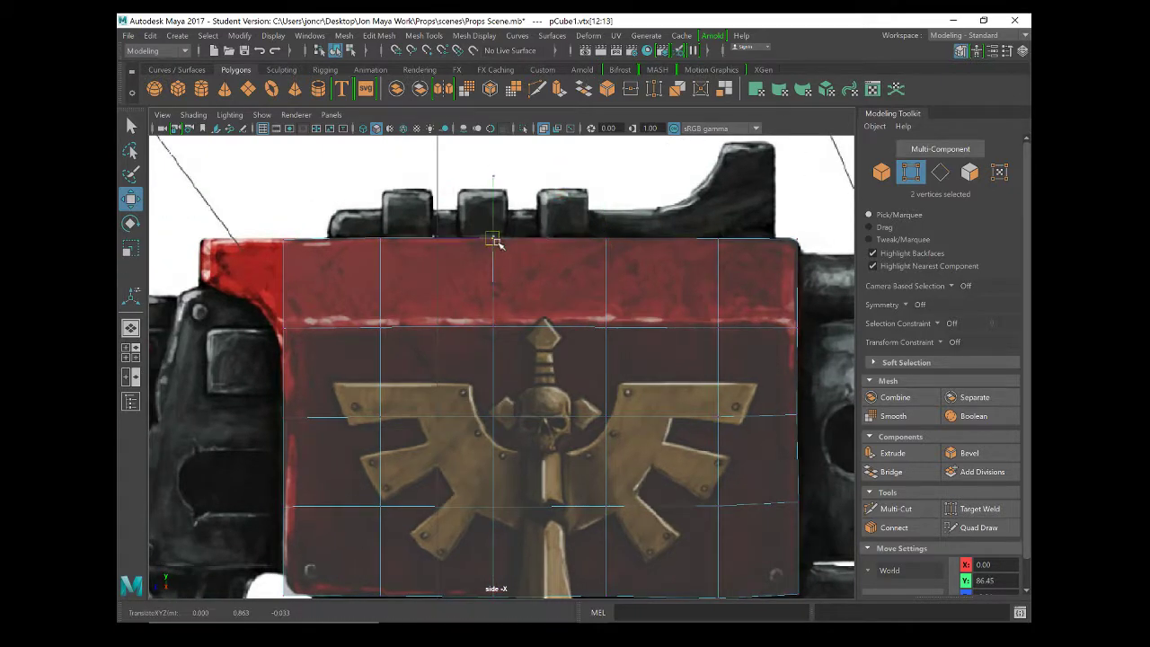
left_click_drag(364, 227, 384, 248)
middle_click_drag(326, 279, 469, 278, "alt")
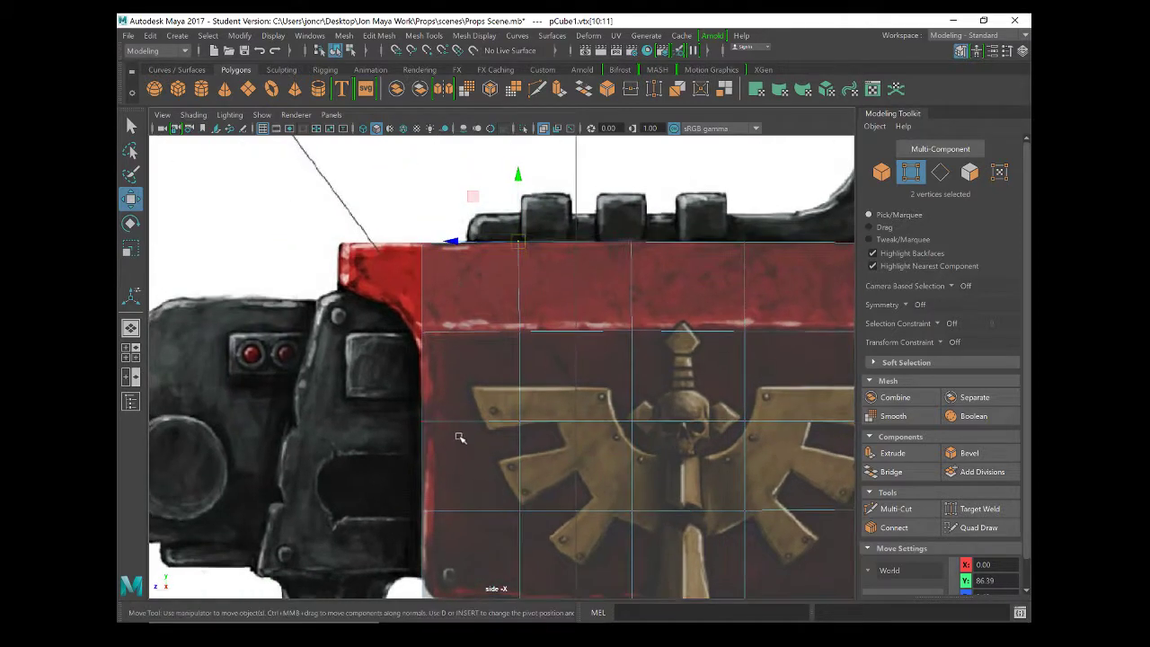
Fit the middle and lower corner vertex pairs of the rear column to the casing's rear edge, then show all four views.
mouse_move(429, 439)
left_mouse_down()
mouse_move(416, 415)
mouse_move(429, 425)
left_mouse_up()
middle_click_drag(475, 453, 465, 416, "alt")
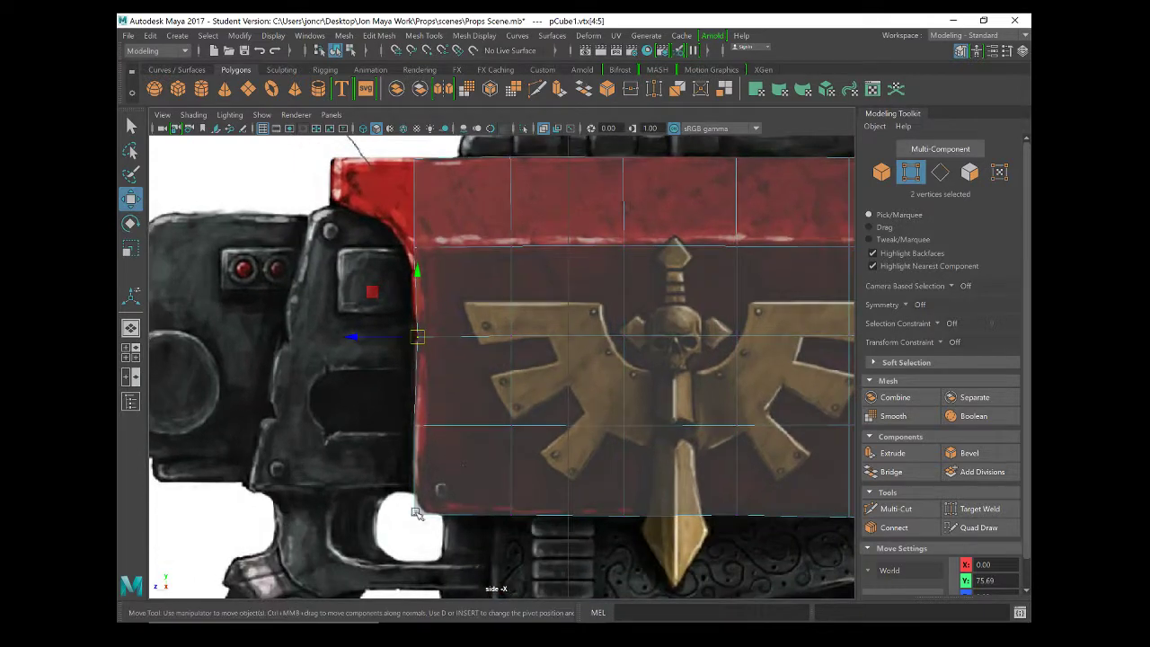
left_click_drag(428, 541, 405, 501)
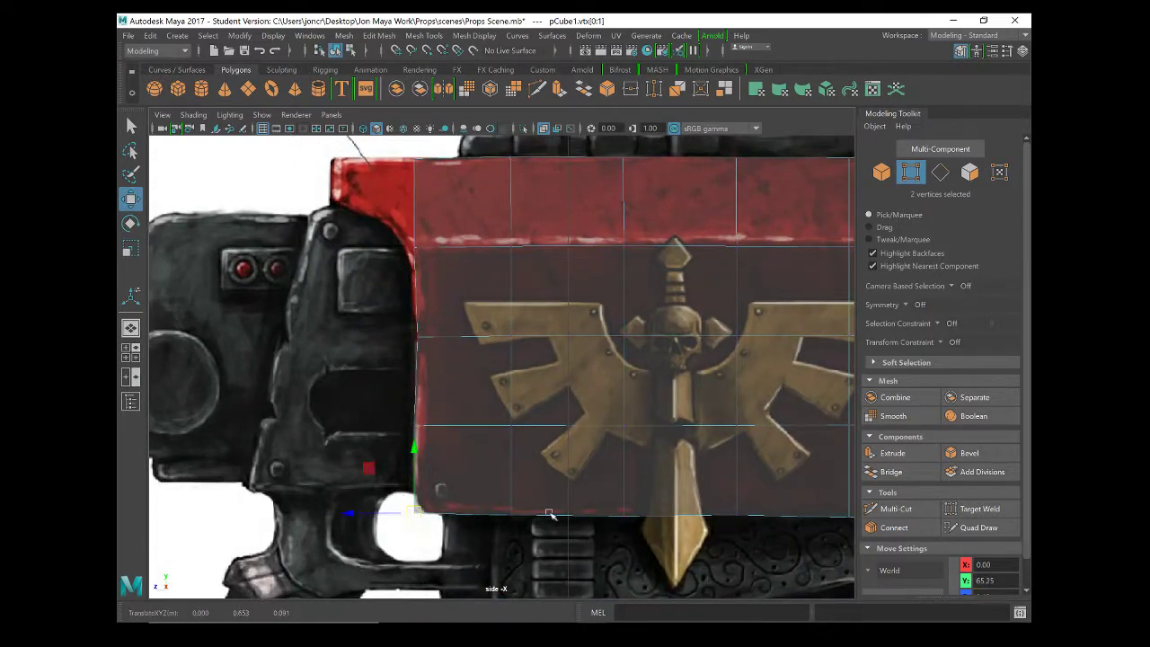
key("space")
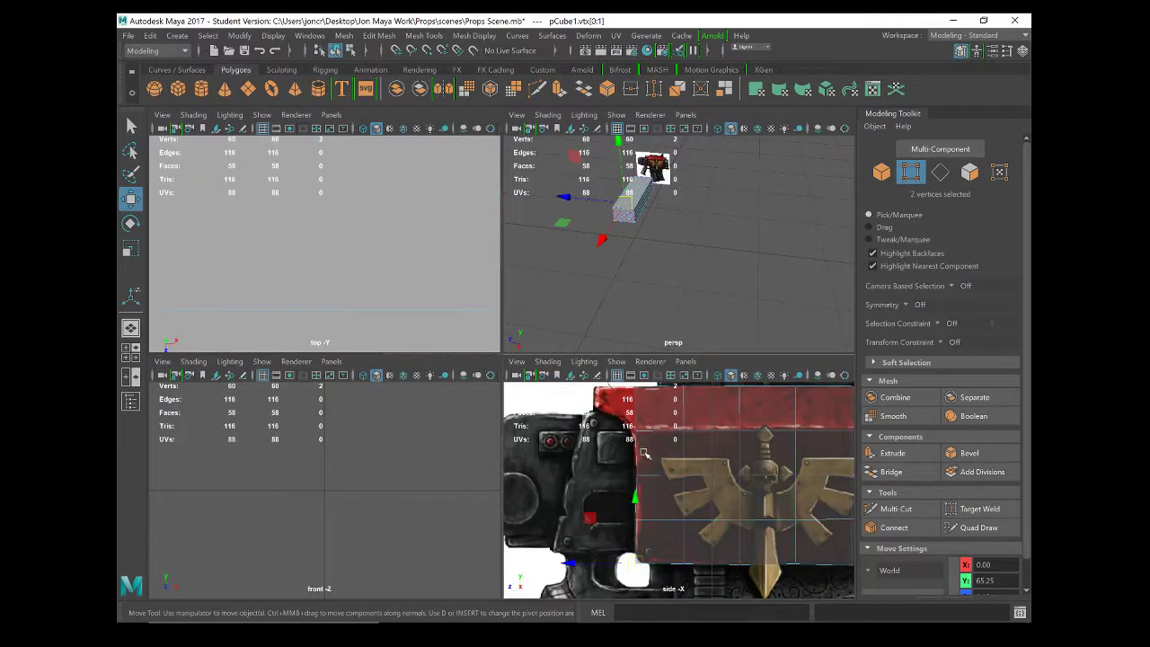